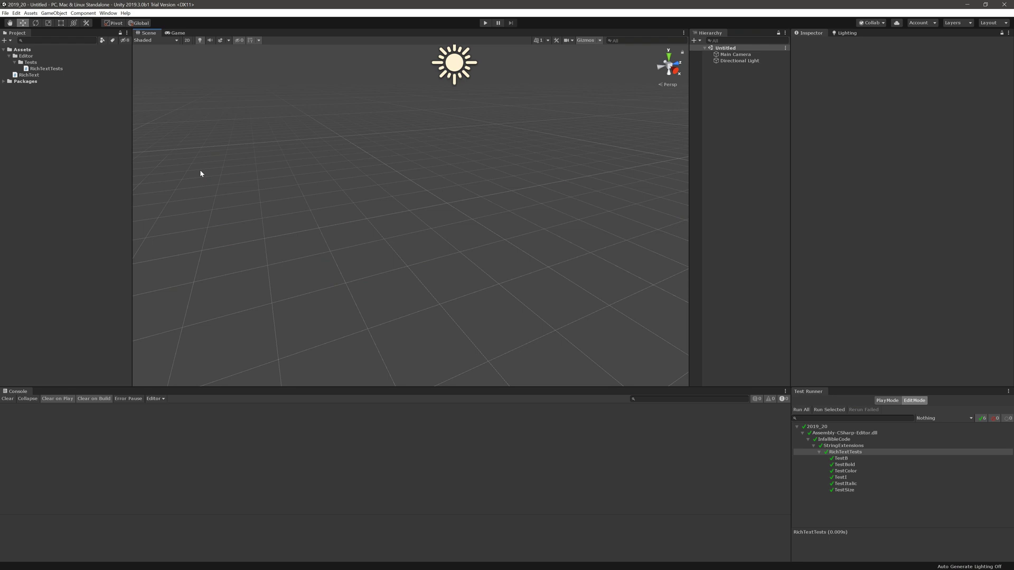
- Select the RichText script to view its bold, italic, color and size string methods
click(26, 75)
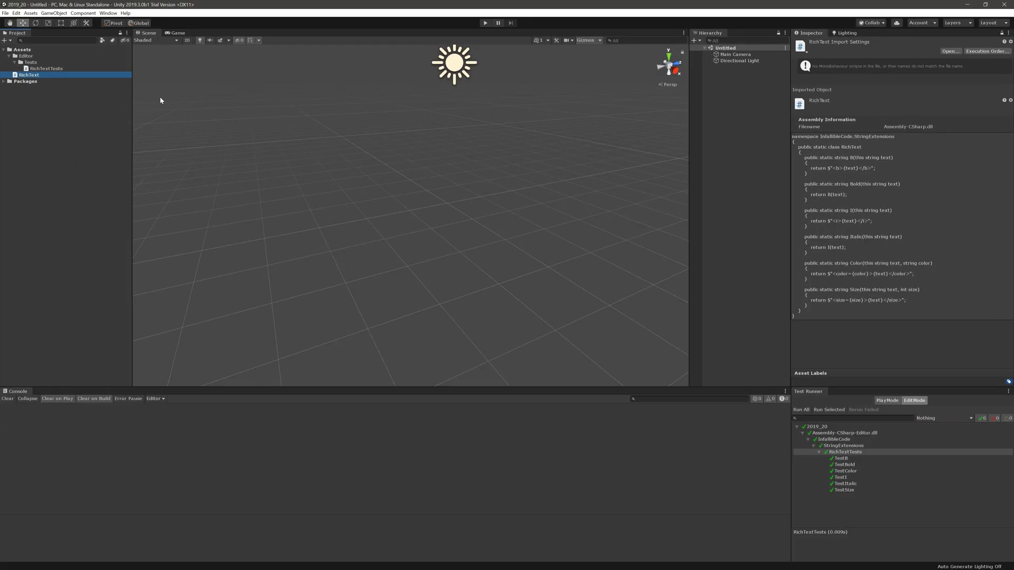
- Reveal Packages in File Explorer and create a 'string-extensions' folder inside it
right_click(27, 81)
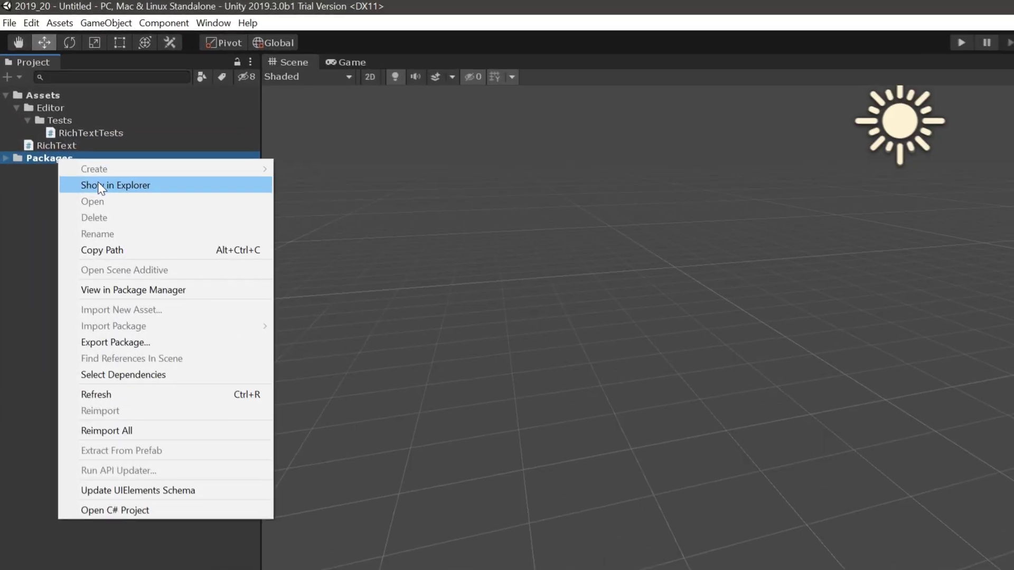
click(50, 94)
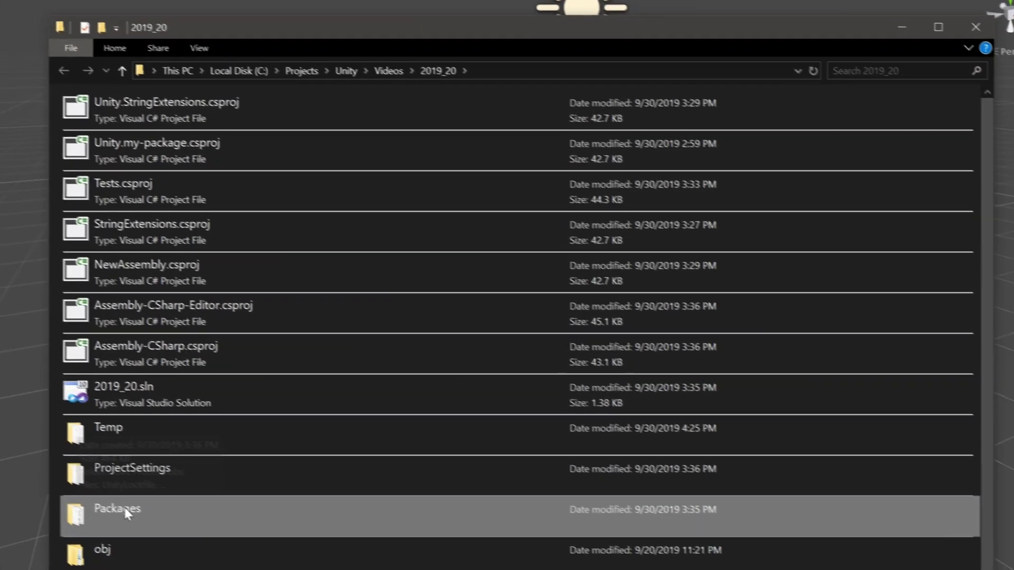
double_click(116, 510)
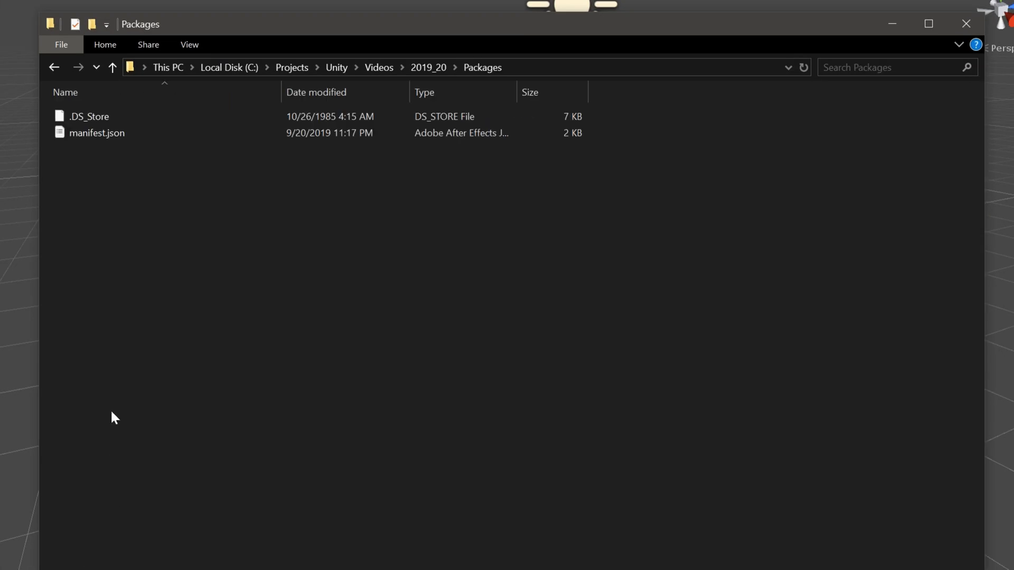
right_click(103, 252)
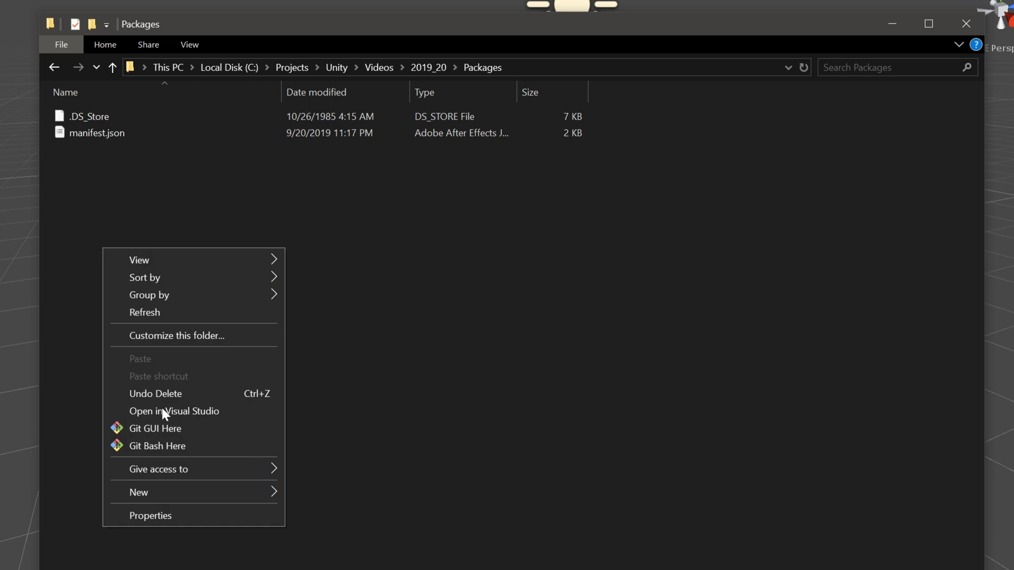
mouse_move(138, 492)
click(300, 493)
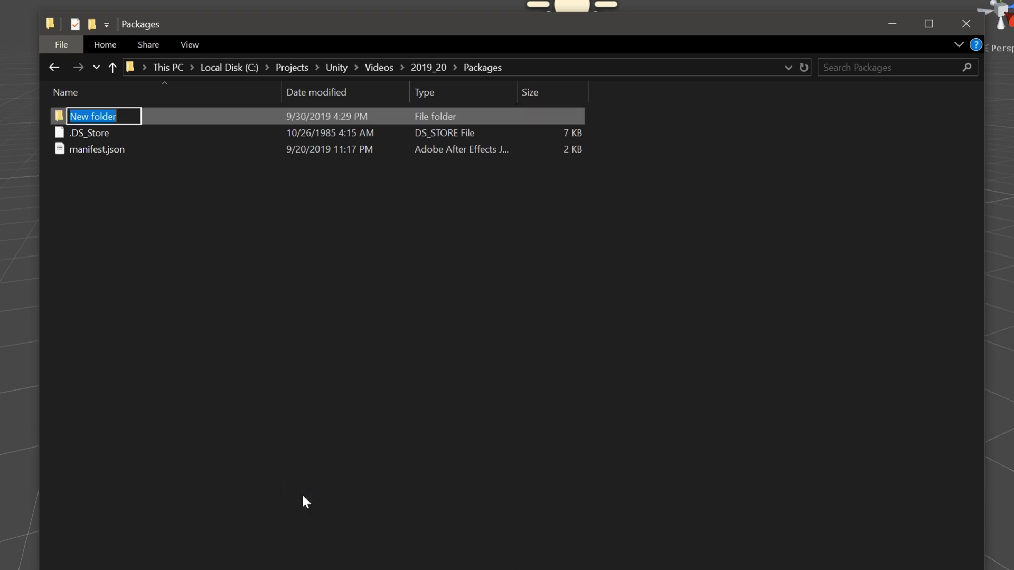
text(string)
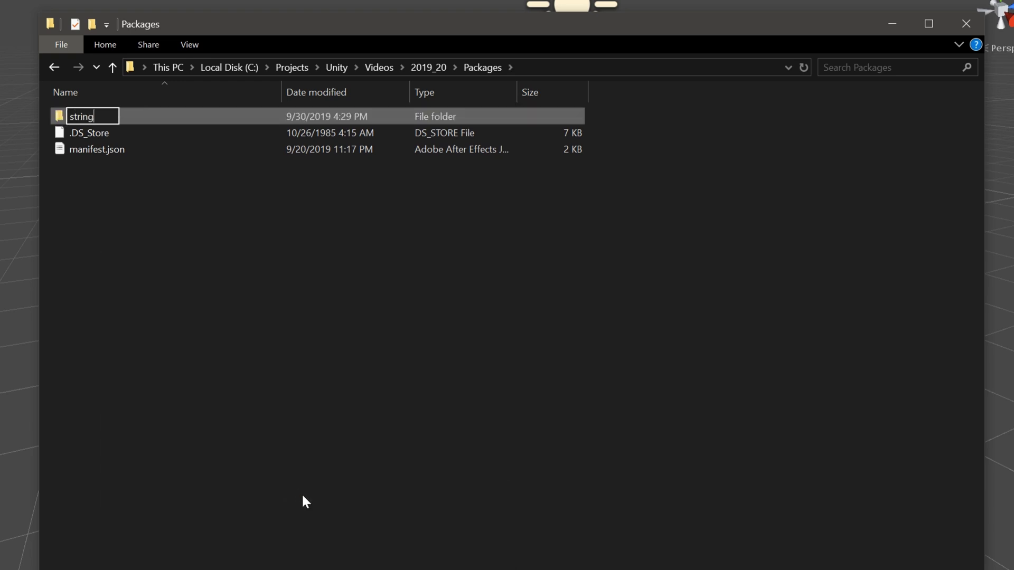
text(-extensions)
key(Return)
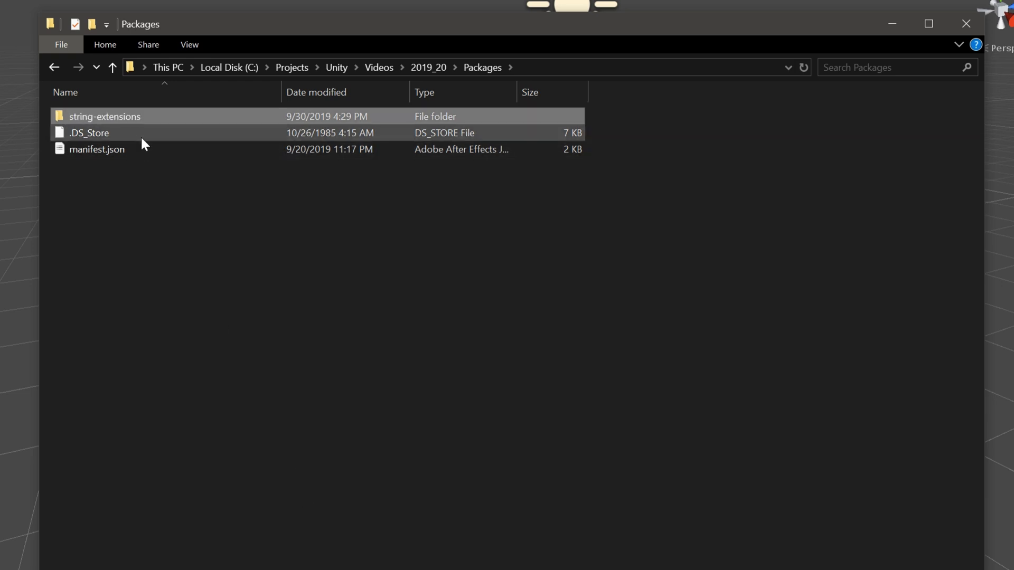
- Create an empty package.json file inside the string-extensions folder, accepting the extension change
double_click(133, 117)
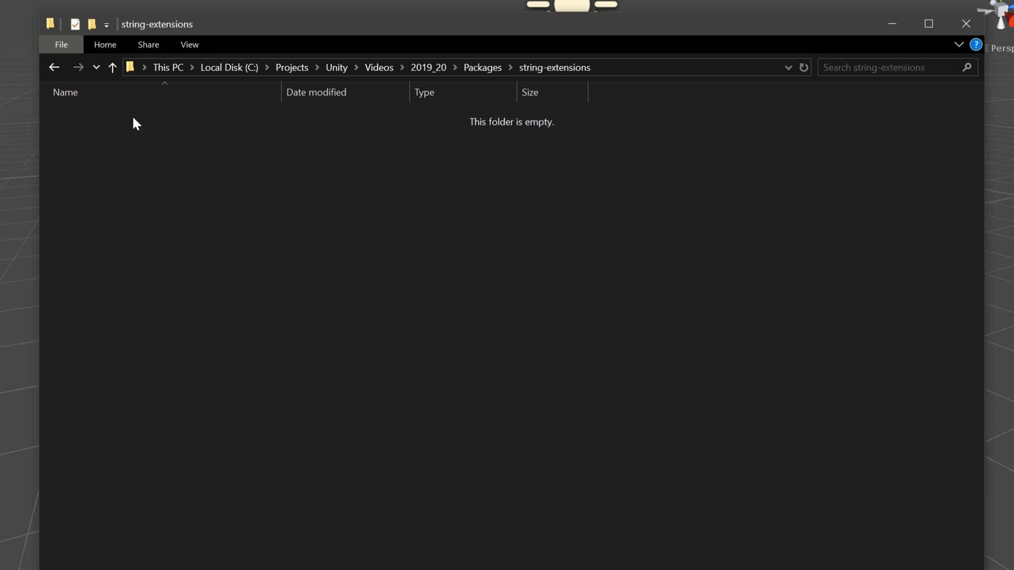
right_click(169, 233)
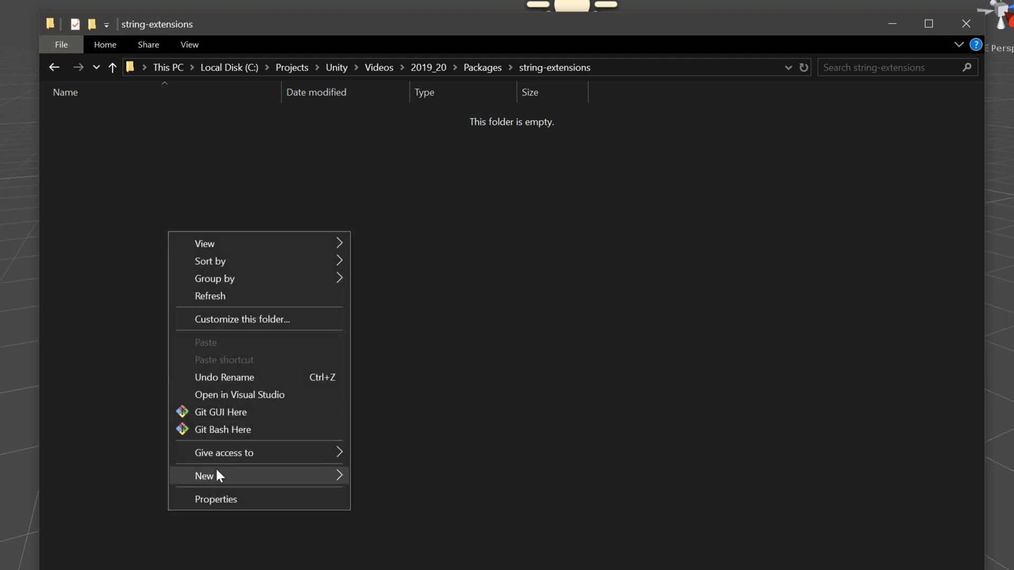
click(402, 568)
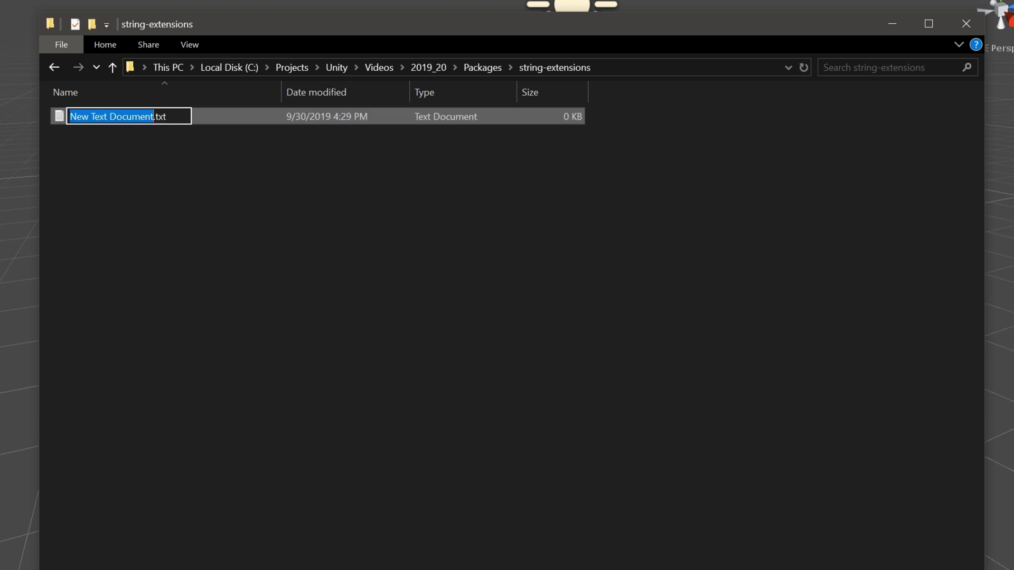
text(packag)
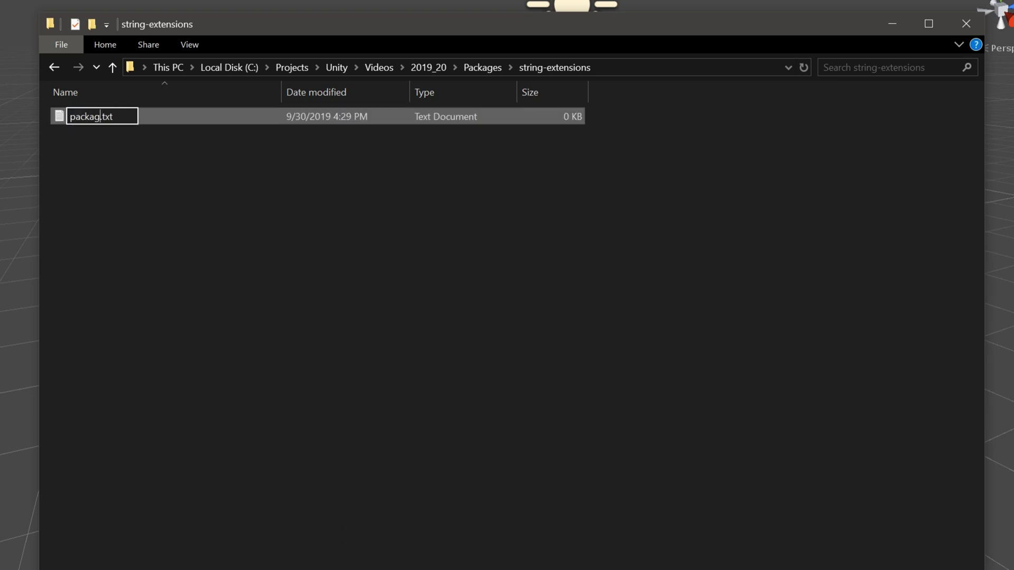
text(e)
key(Delete)
key(Delete)
key(Delete)
key(Delete)
text(json)
key(Return)
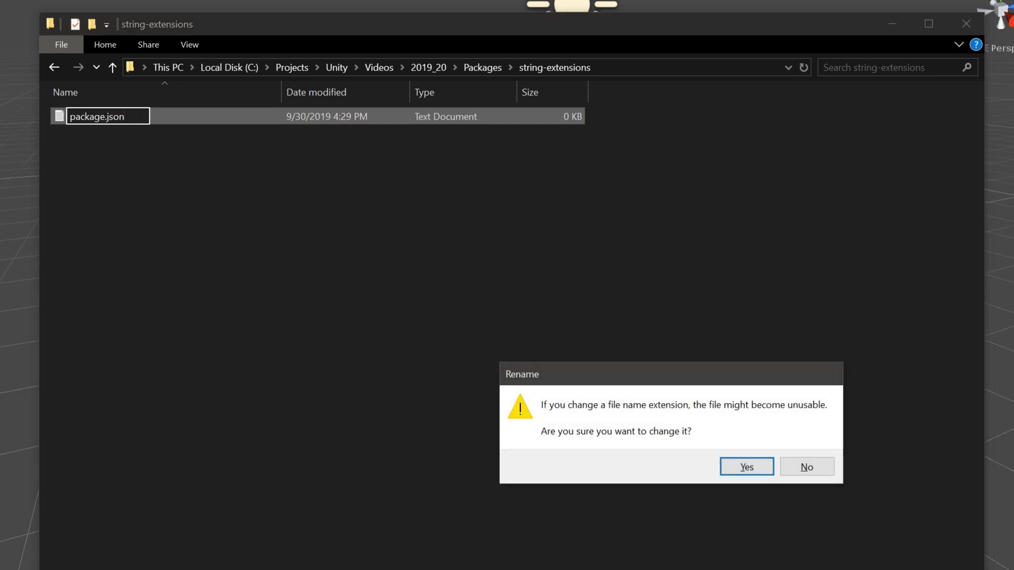
key(Return)
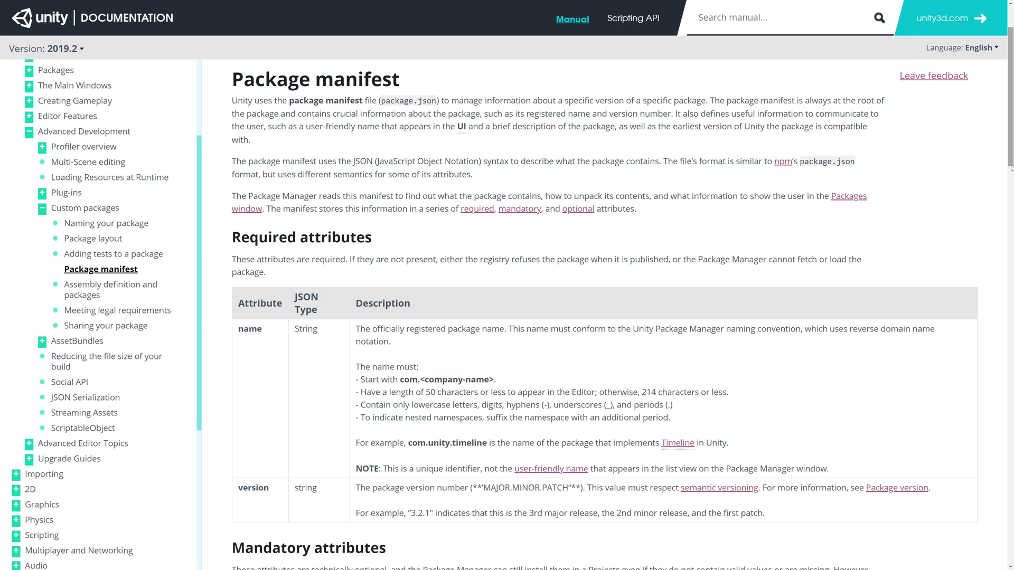
scroll(1010, 168, down, 2)
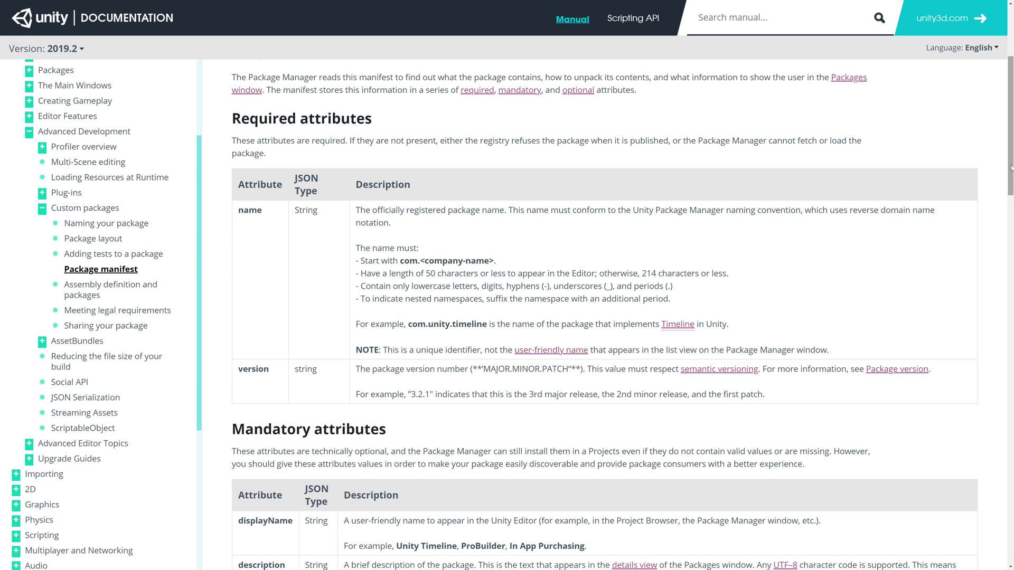
scroll(1010, 168, down, 3)
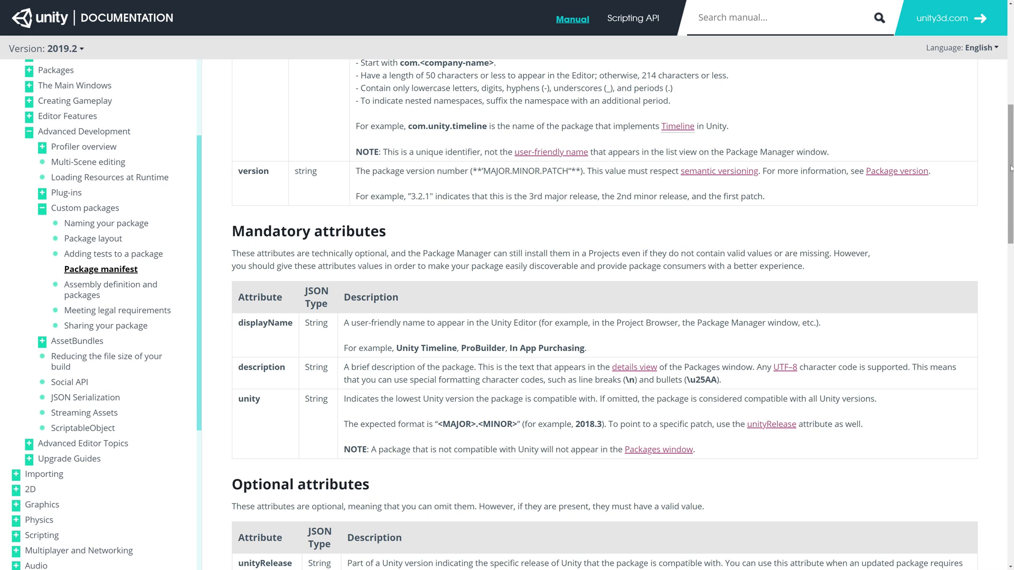
scroll(1010, 168, down, 3)
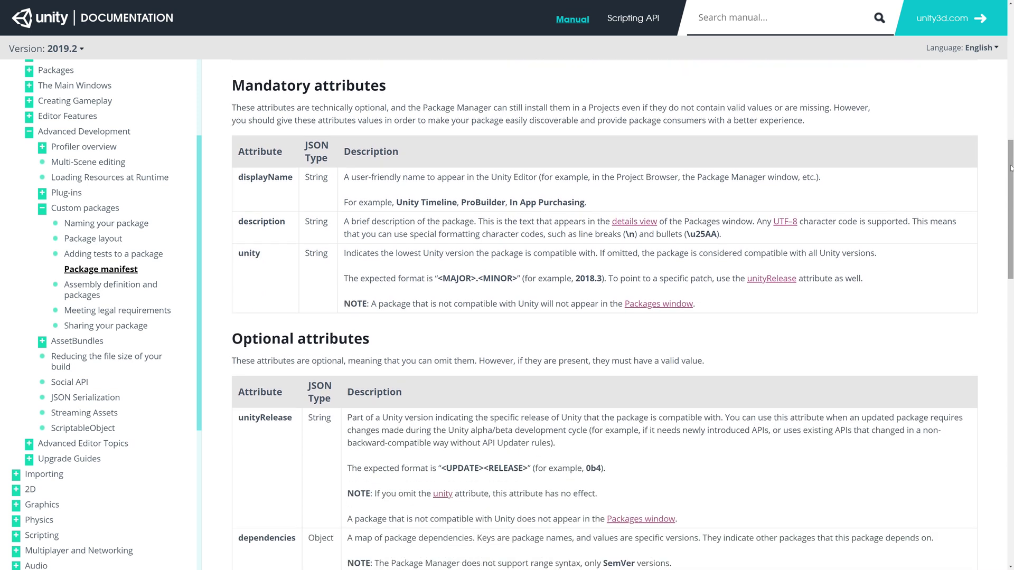
scroll(1010, 167, down, 2)
scroll(1010, 168, down, 2)
scroll(1010, 168, down, 1)
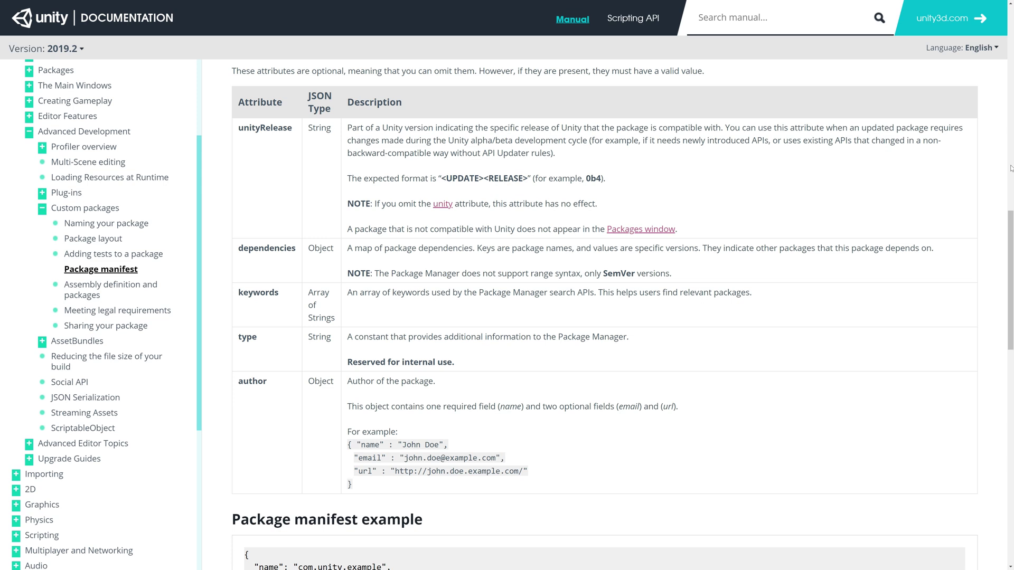
scroll(1011, 168, down, 2)
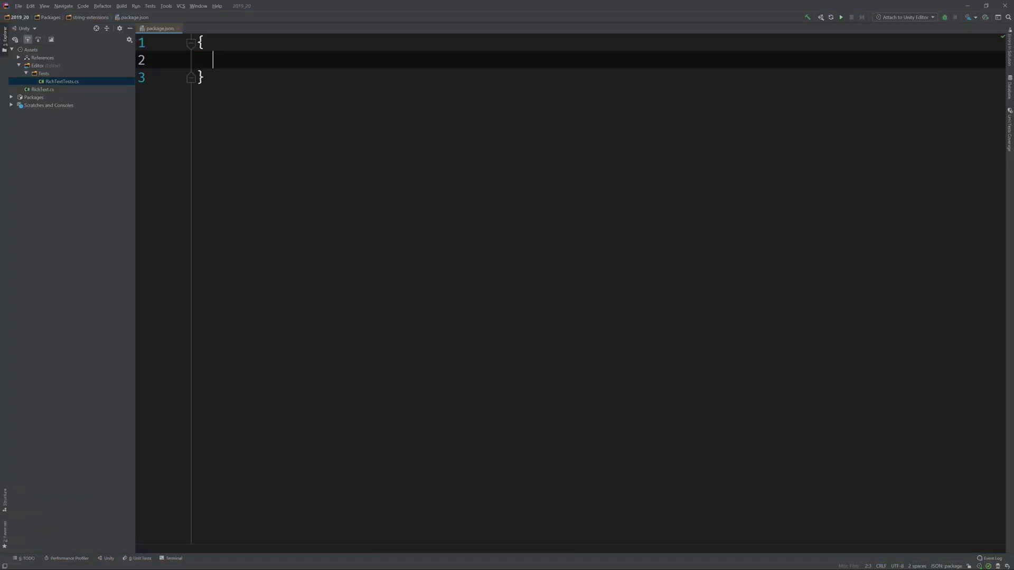
- Add name 'com.infallbecode.string-extensions', version 1.0.0 and displayName 'String Extensions' to package.json
text(na)
key(Return)
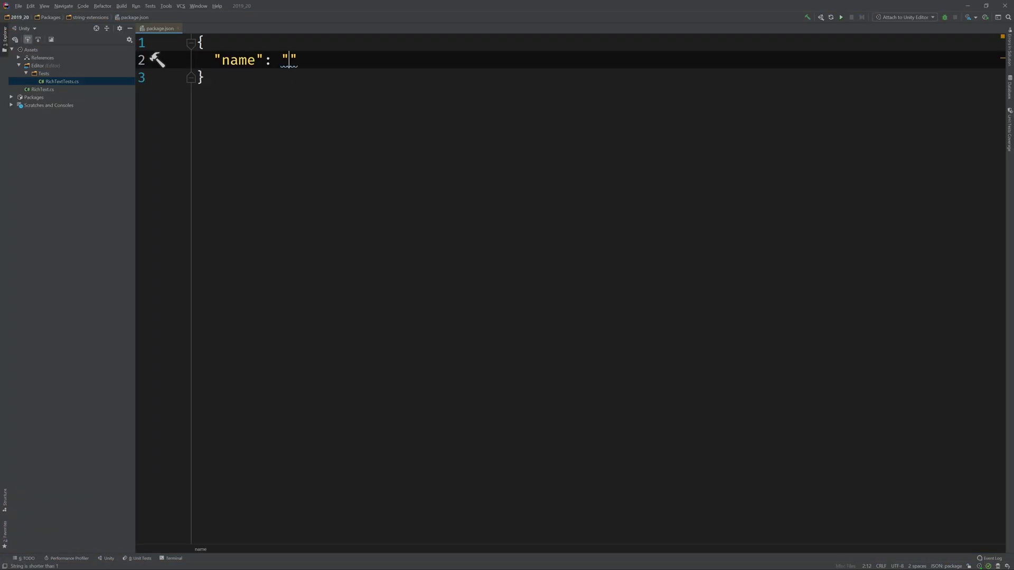
text(com.)
text(infallbeco)
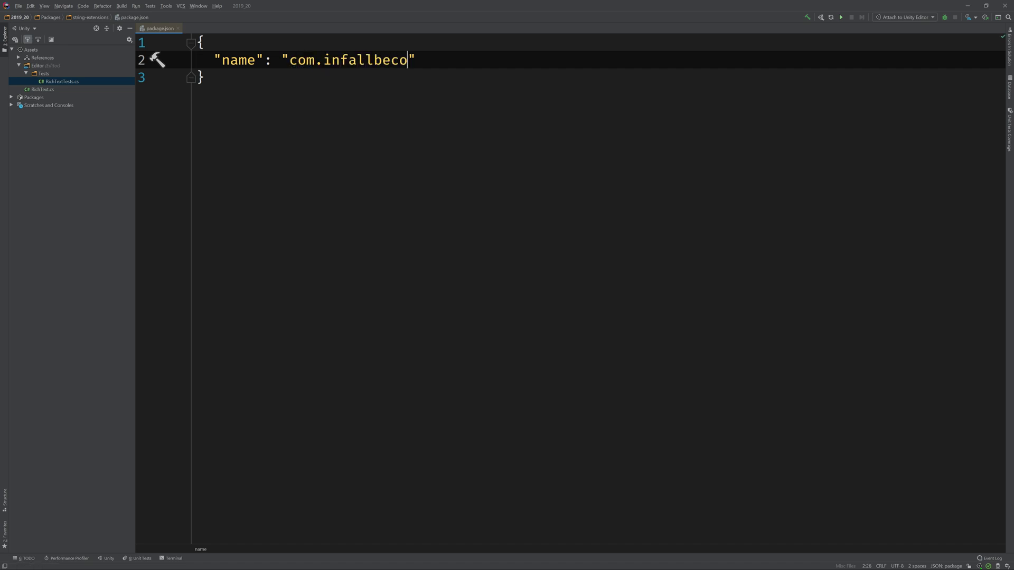
text(de.s)
text(trin)
text(g-extensions)
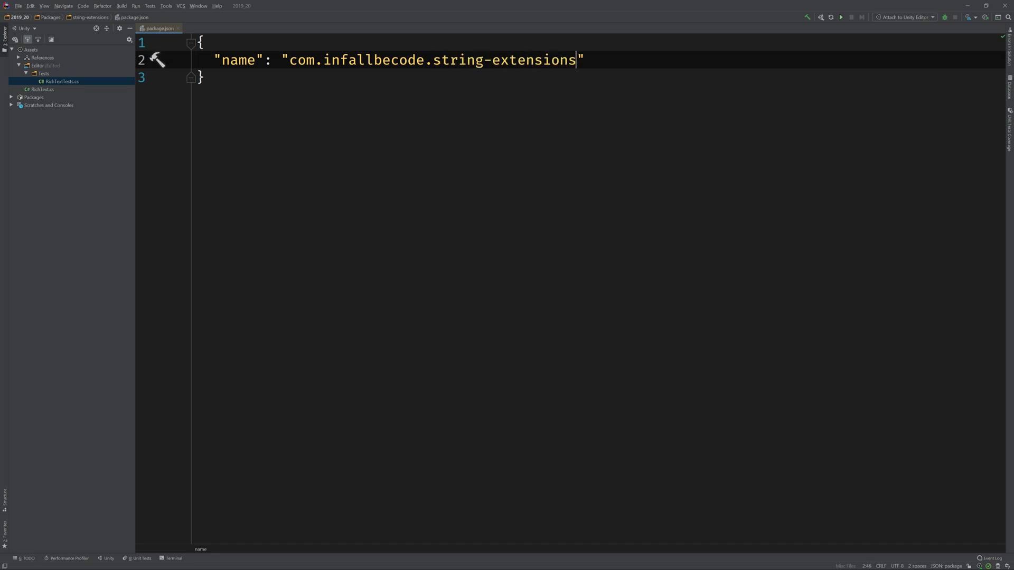
text(")
text(,)
key(Return)
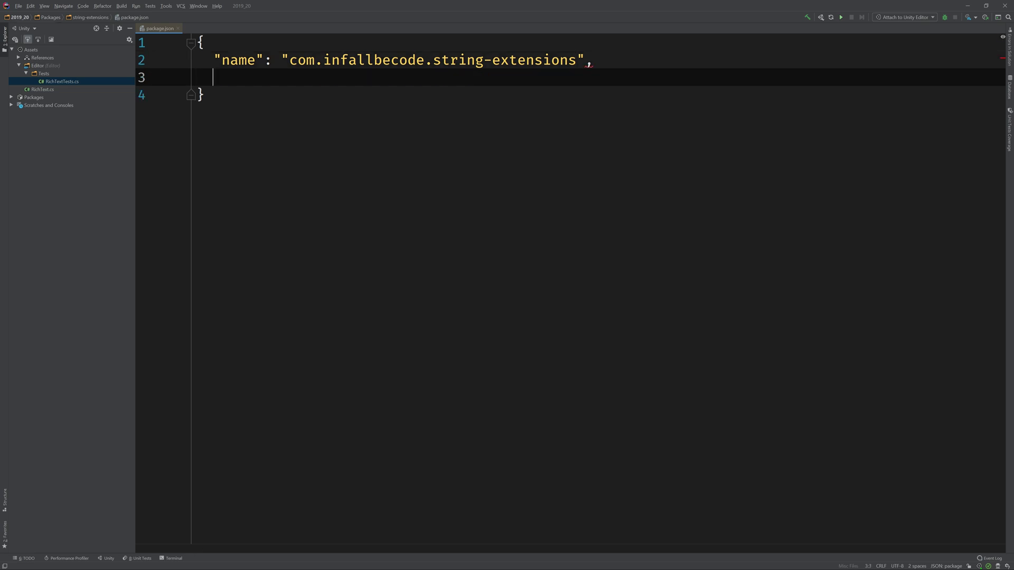
text(ve)
key(Return)
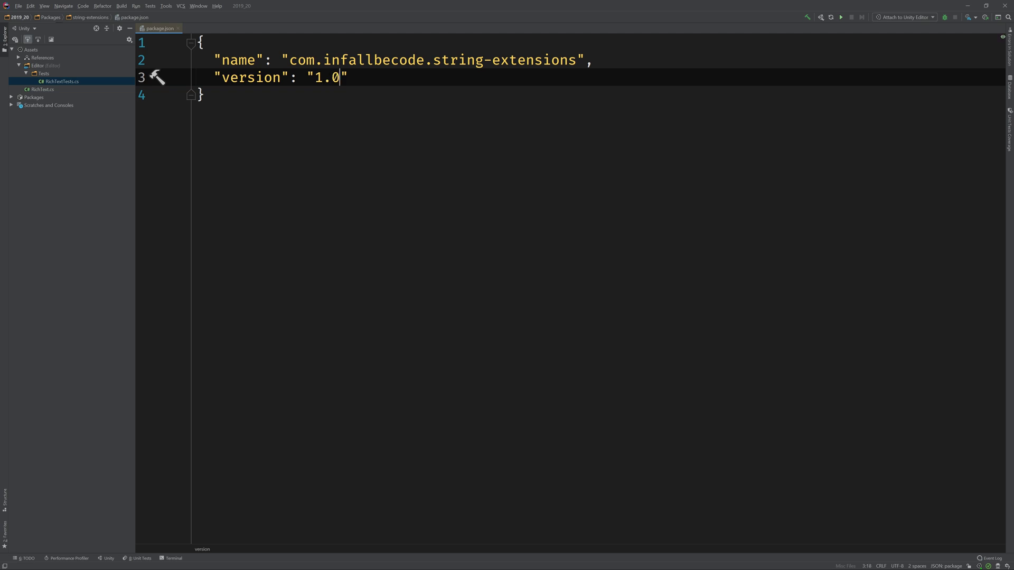
text(.0)
key(Left)
key(End)
text(,)
key(Return)
text("displayN)
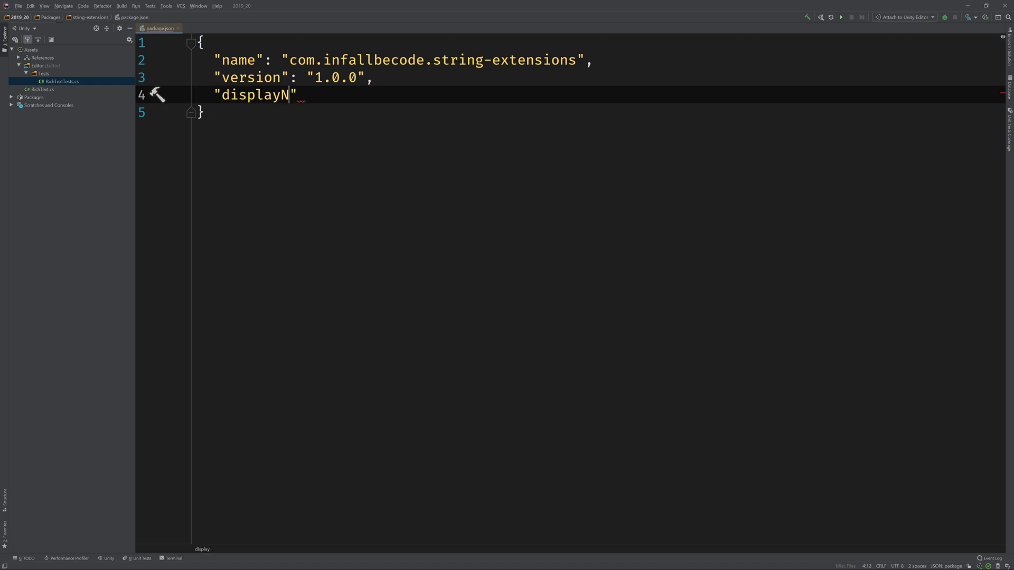
text(ame)
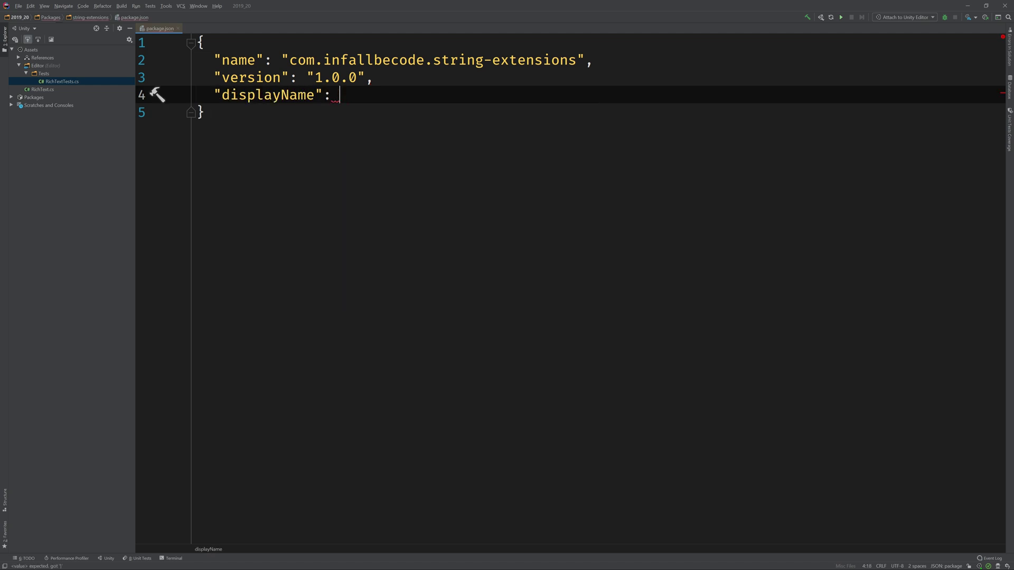
text(": "St)
text(ring Extensio)
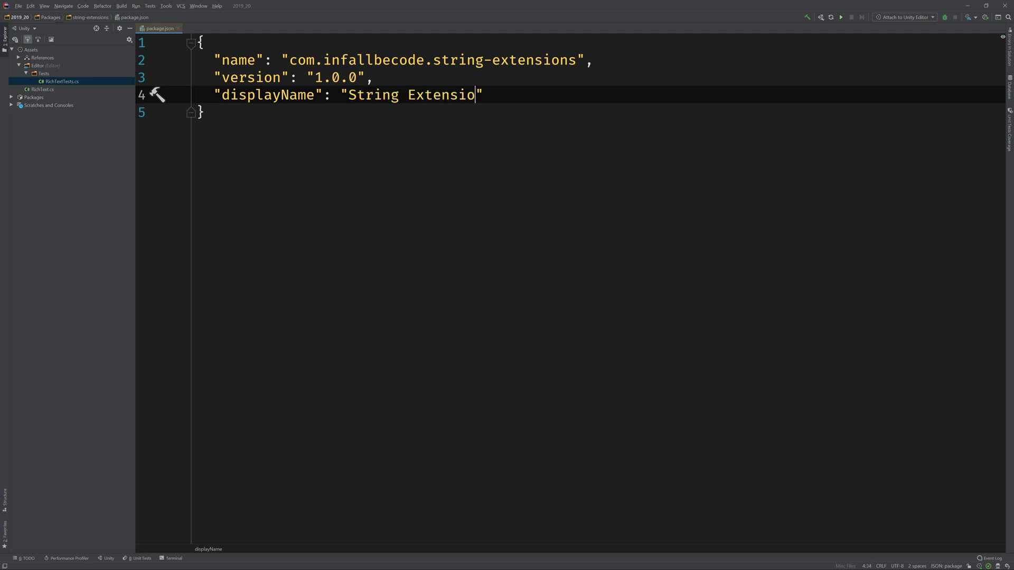
text(ns",)
key(Return)
- Add the description 'A small string extension library.' and minimum unity version '2019.1'
text(")
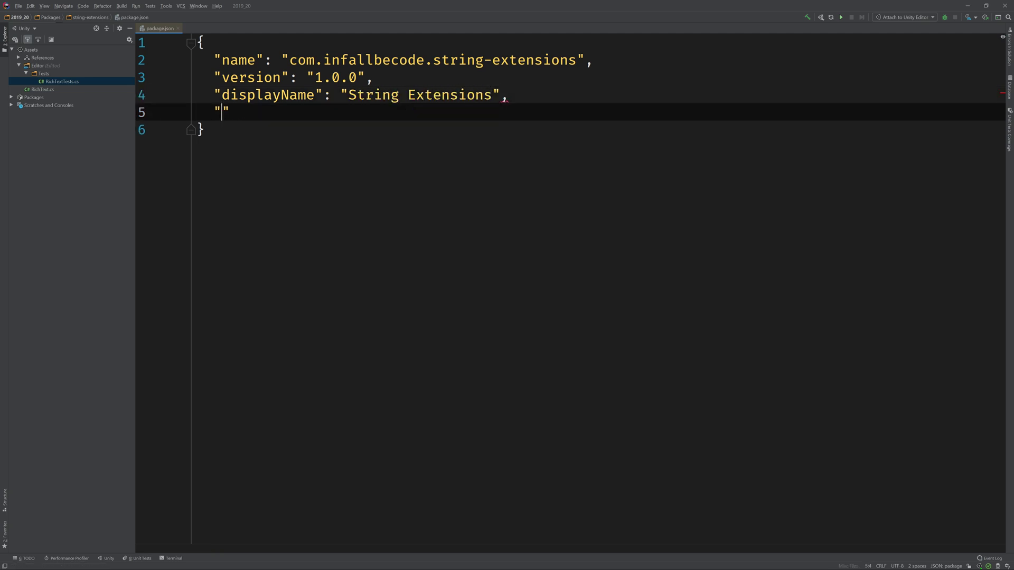
text(des)
key(Return)
text(A sm)
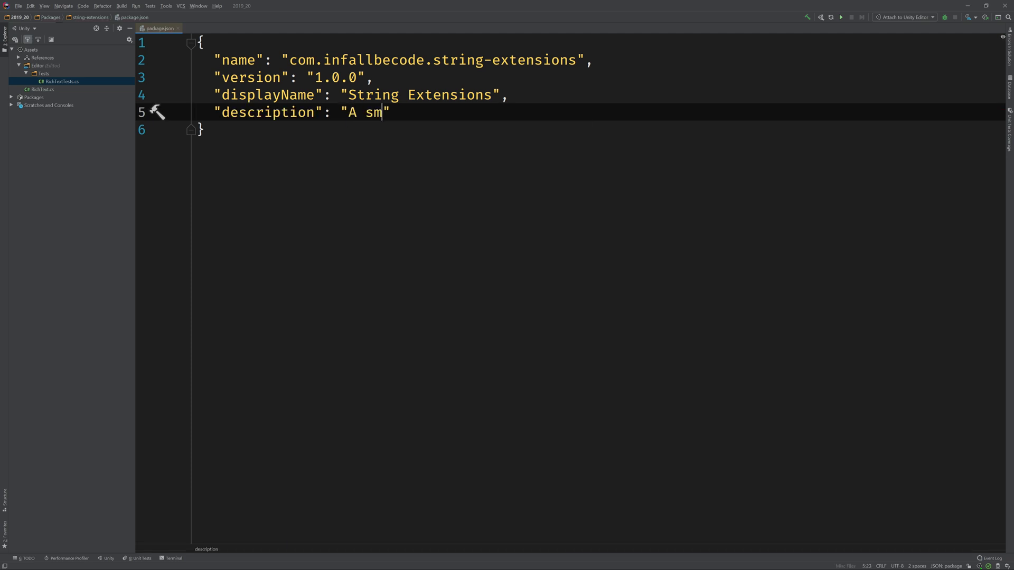
text(all string exten)
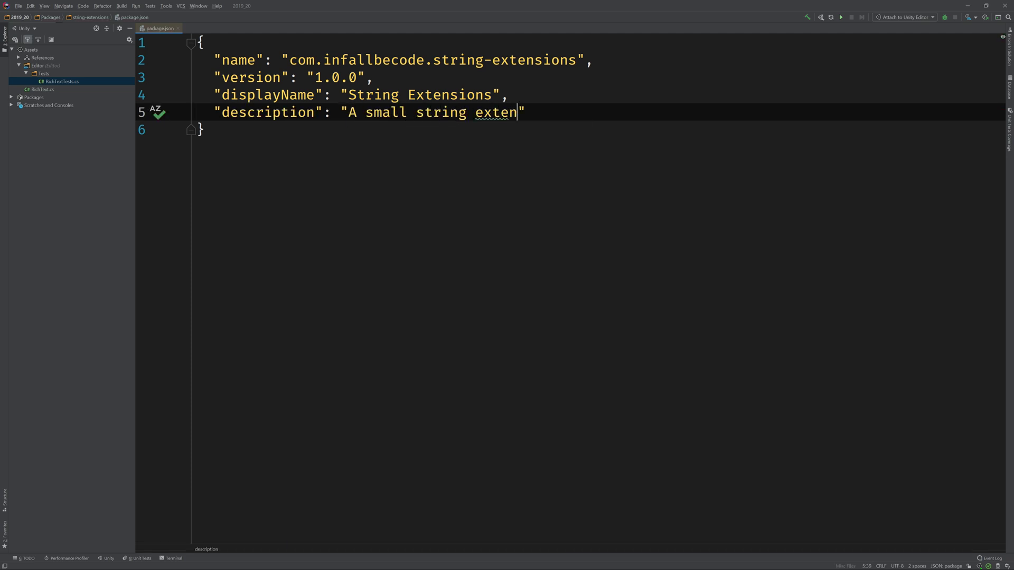
text(sion library.)
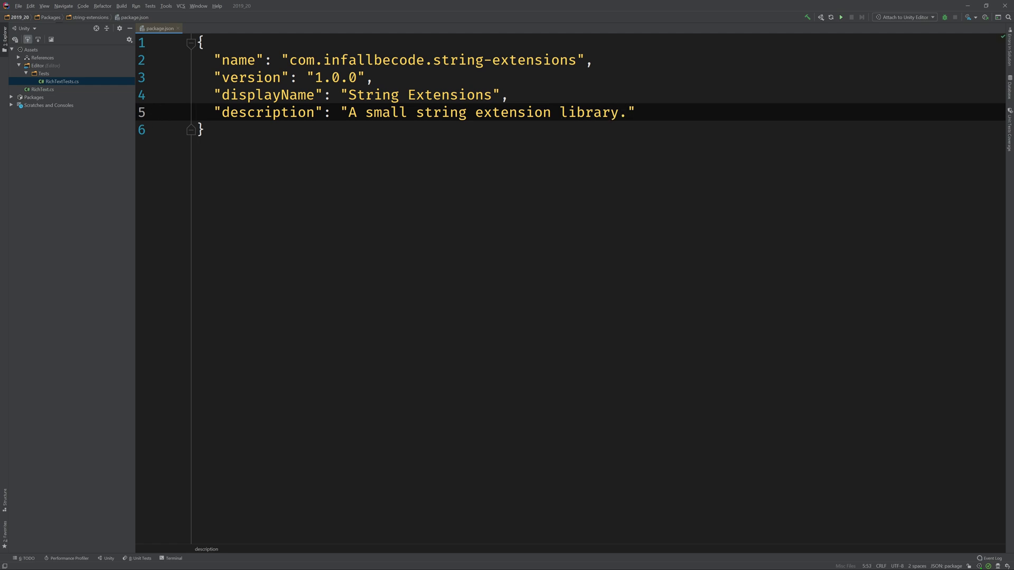
key(Return)
text("unity)
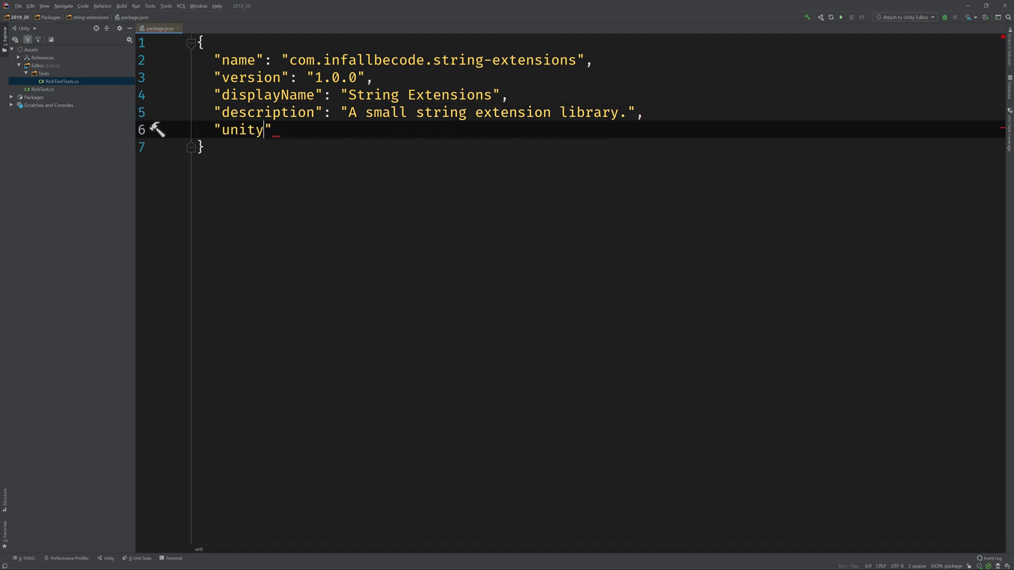
text(": ")
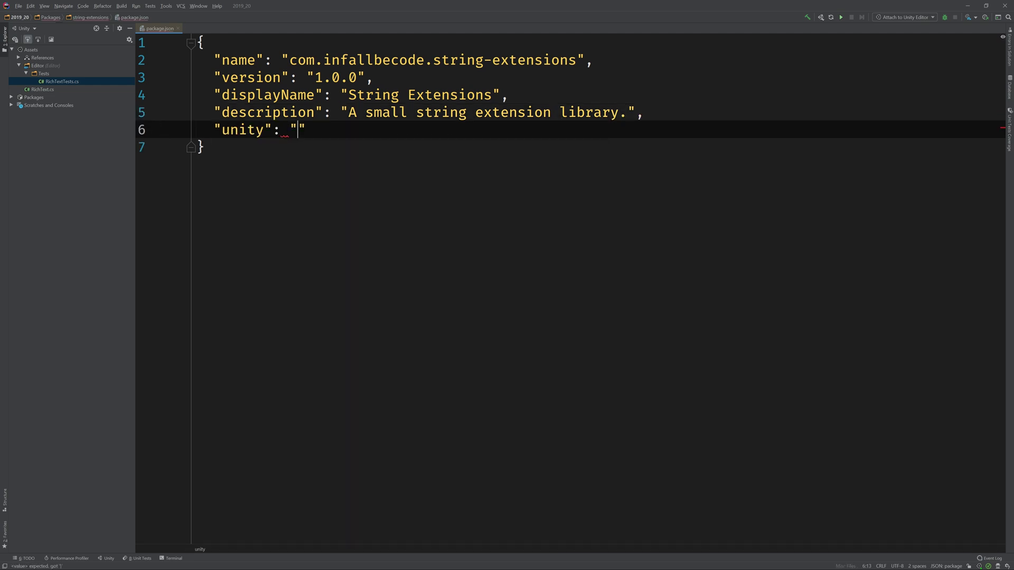
text(2019.1)
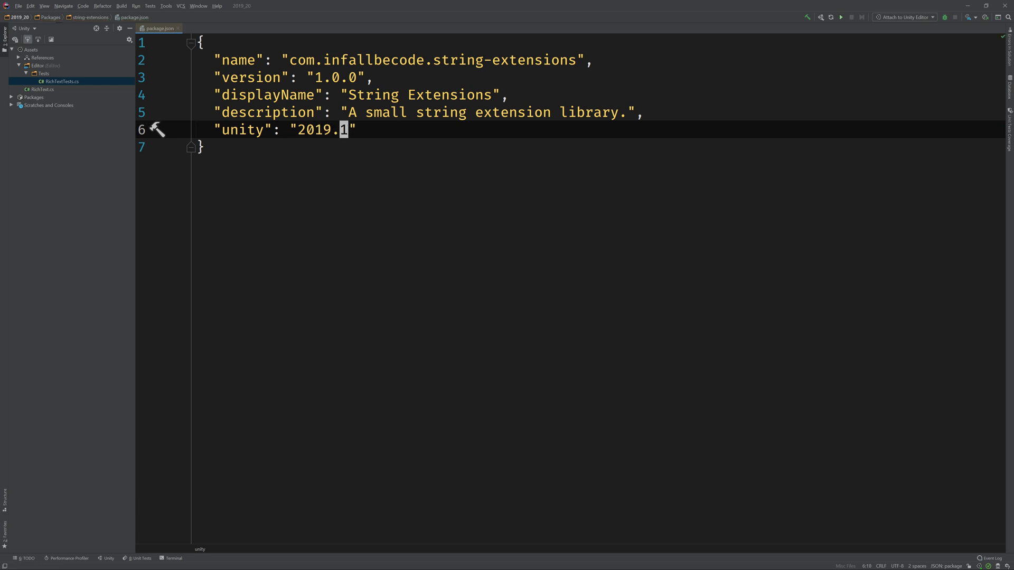
key(End)
text(,)
key(Return)
- Add an empty dependencies block and keywords "library", "utility", "strings"
text("de)
key(Return)
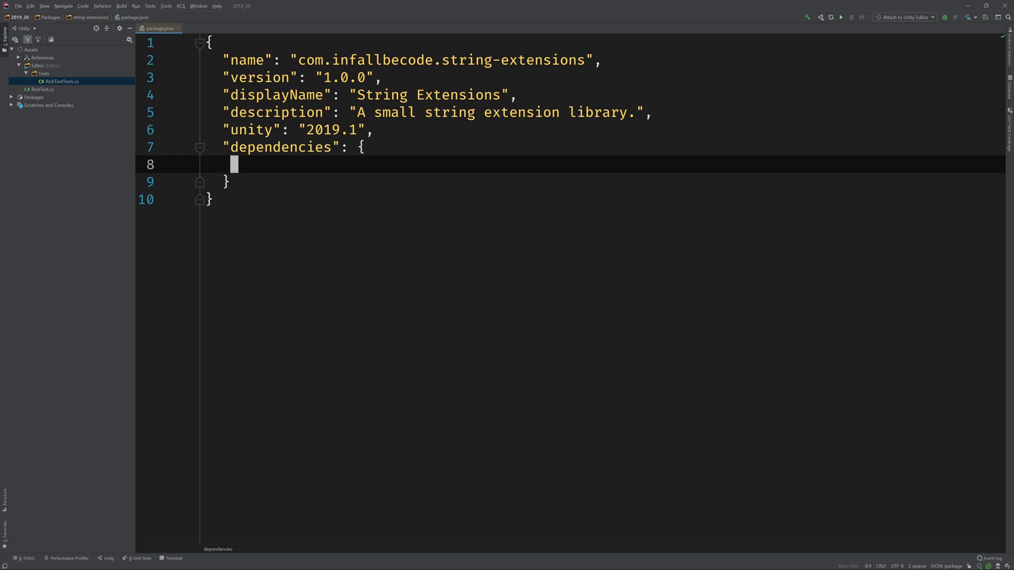
key(ctrl+y)
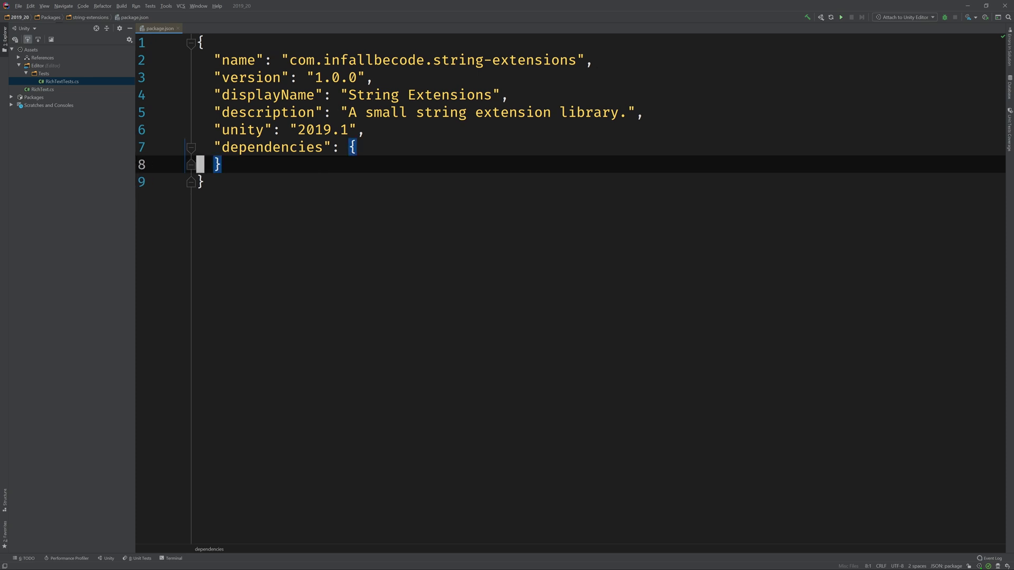
key(End)
text(,)
key(Return)
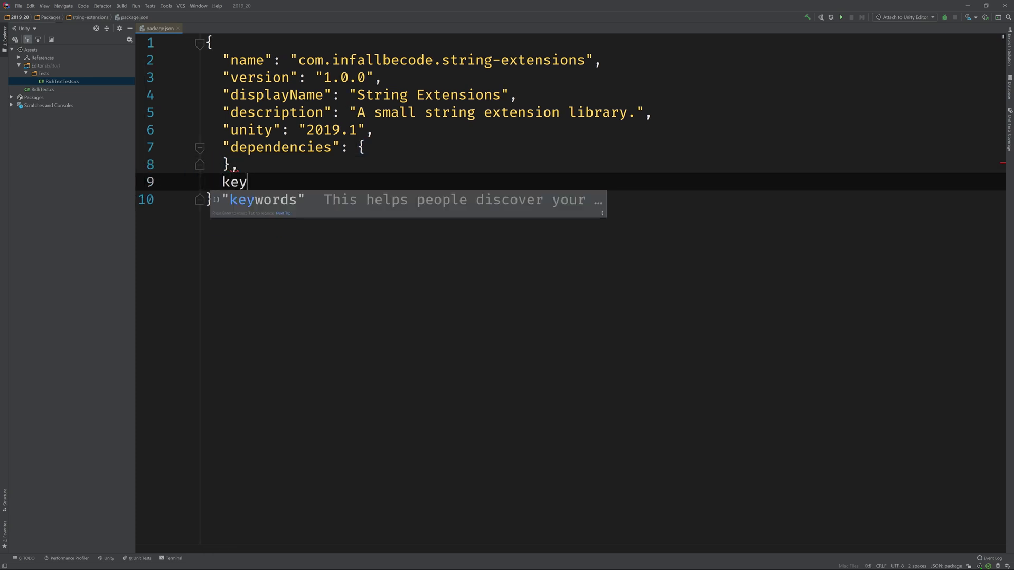
key(Return)
text(")
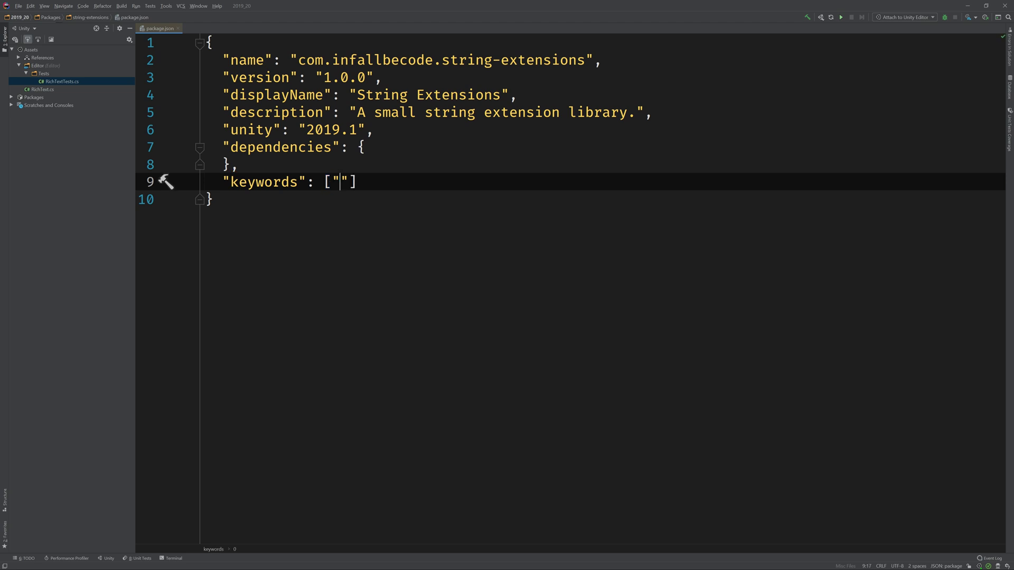
text(library)
text(","uti)
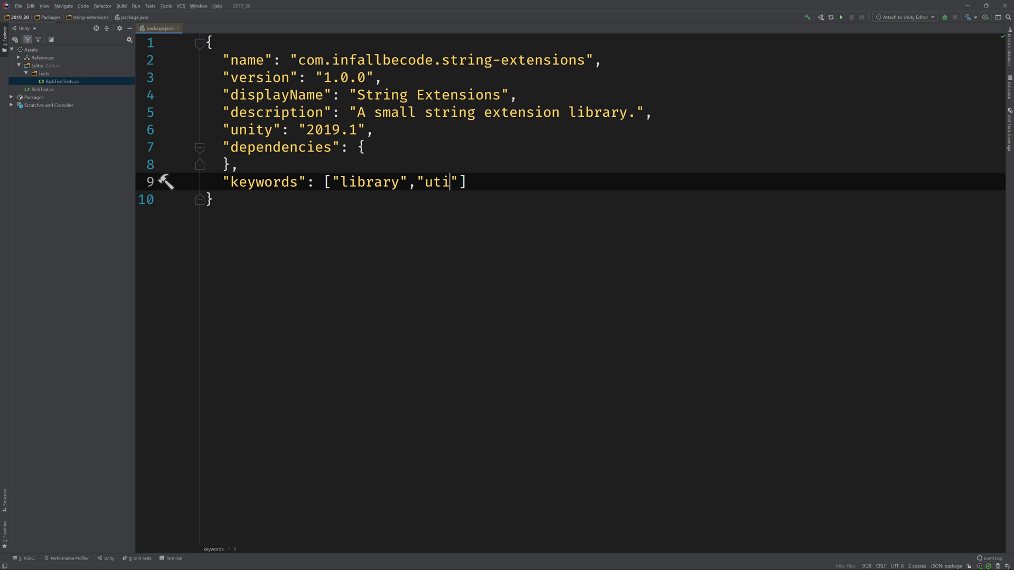
text(lity",")
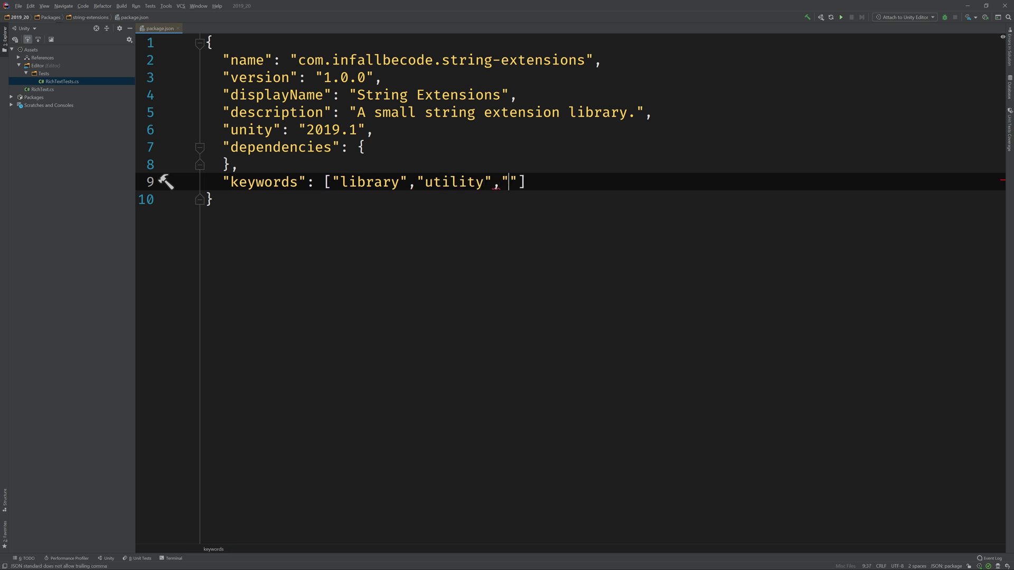
text(strings")
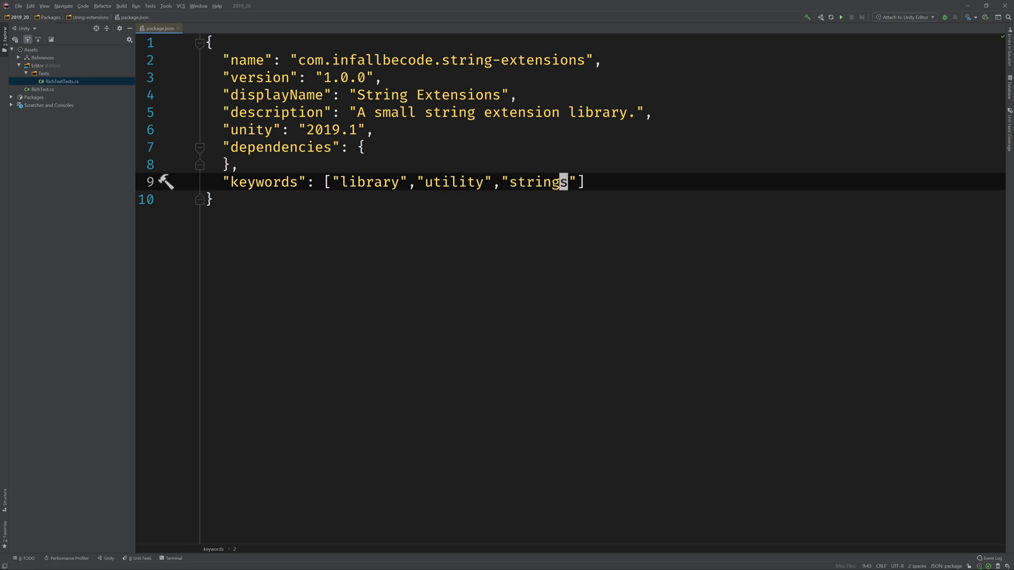
text(],)
key(Return)
- Add an author object with the author's name, e-mail address and website url
text(au)
key(Return)
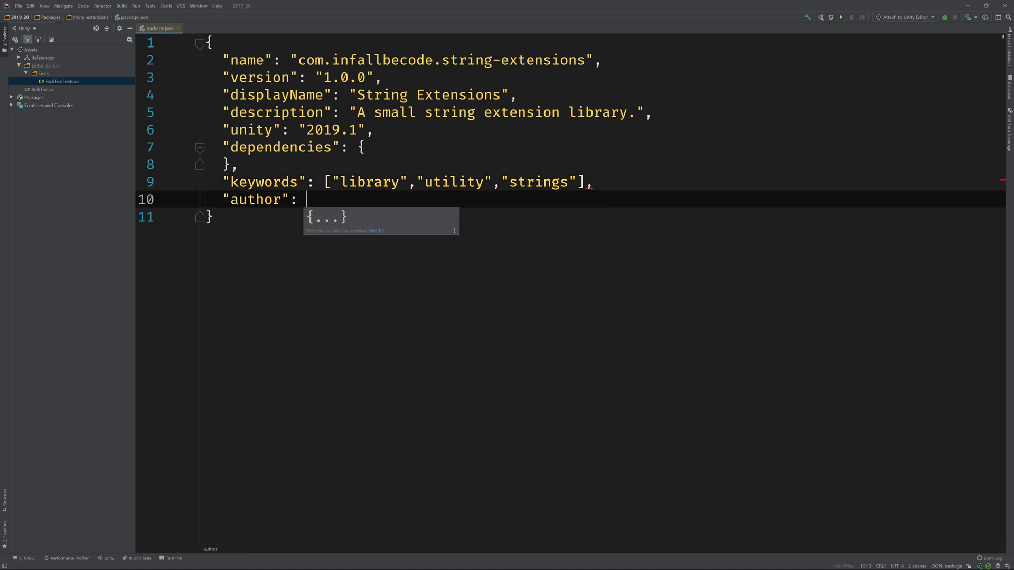
key(Return)
key(Return)
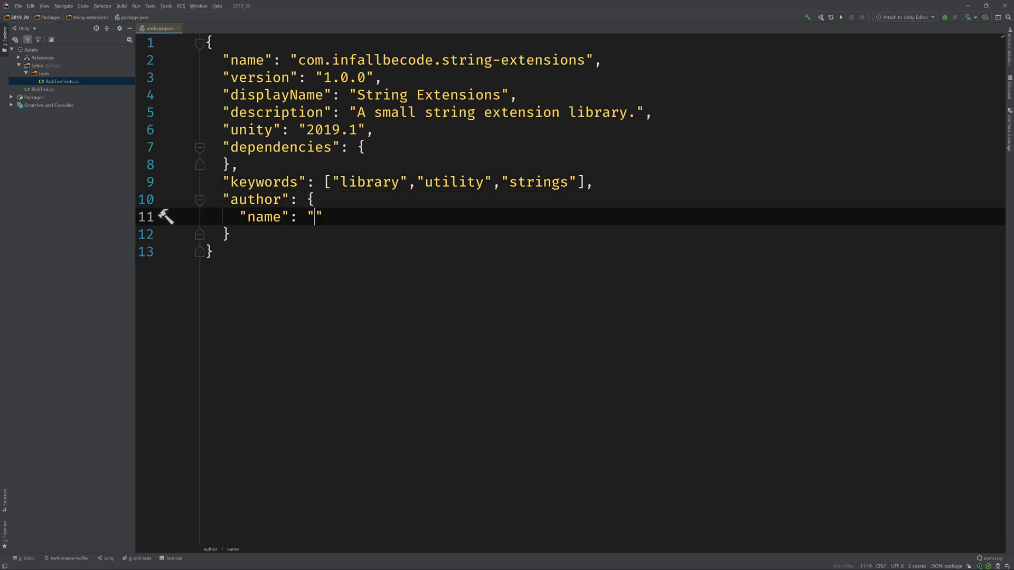
text(Charles Amat)
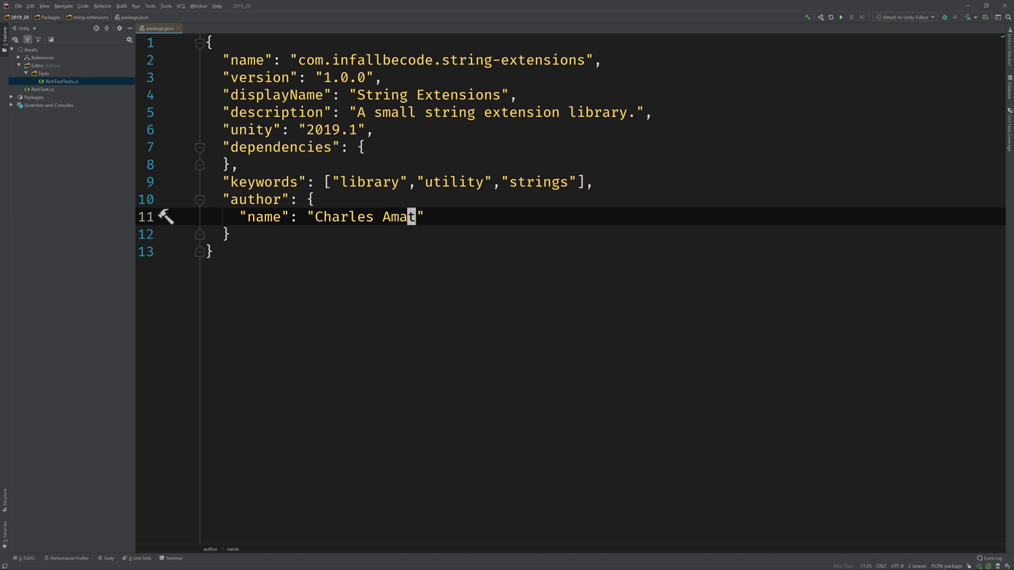
text(",)
key(Return)
text("em)
key(Return)
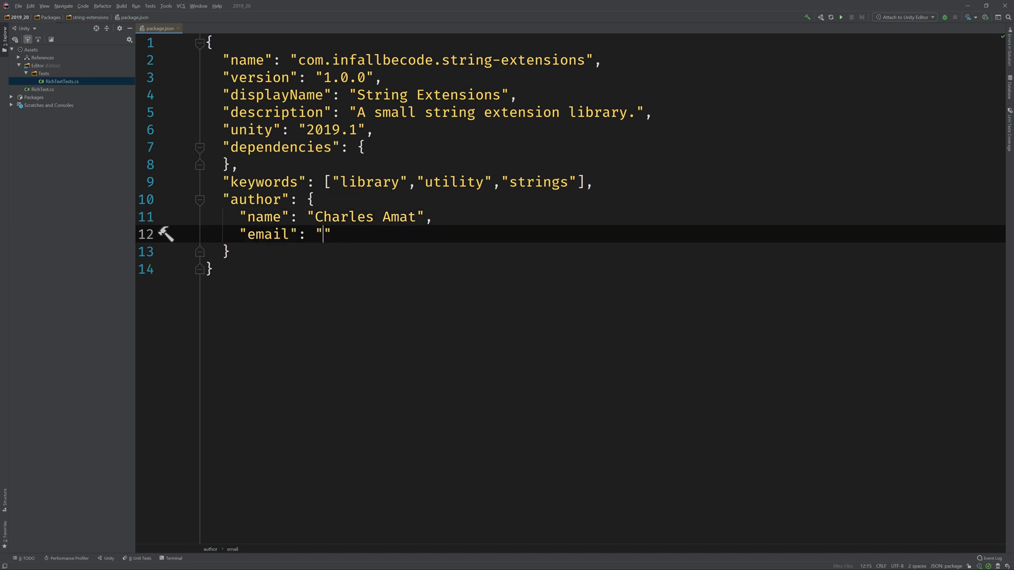
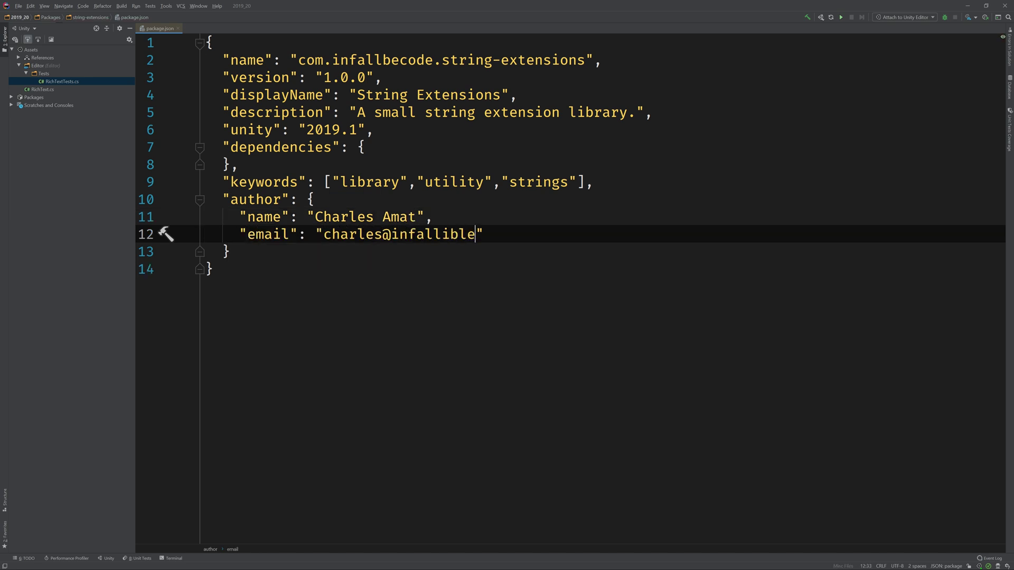
key(Return)
text("u)
key(Return)
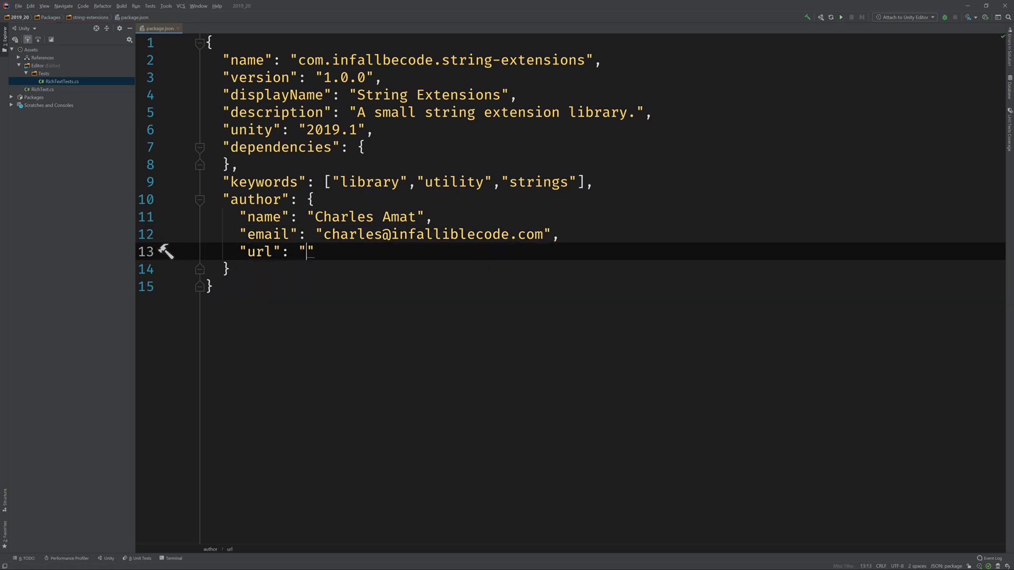
text(http)
text(://infallibleco)
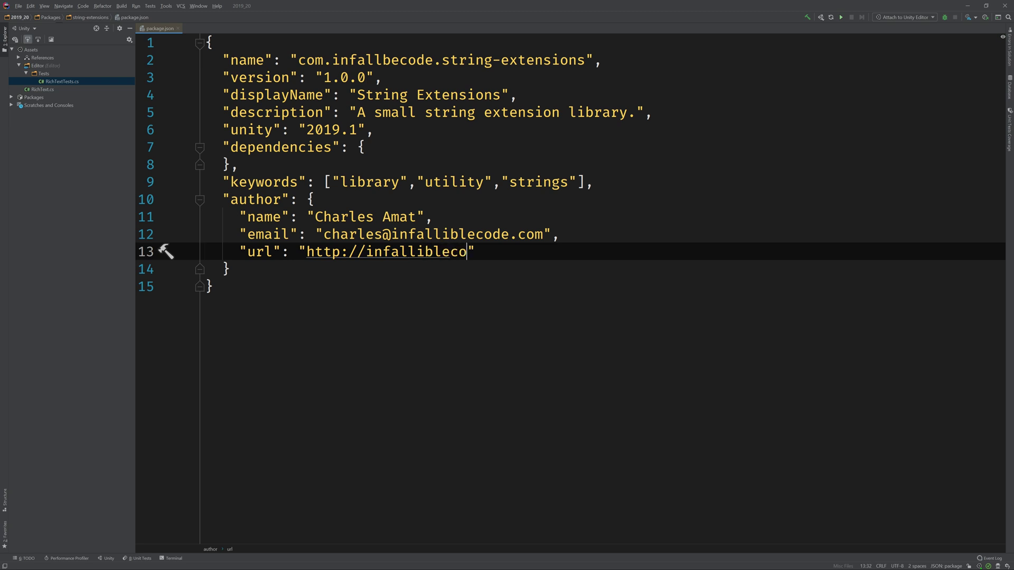
text(de.com)
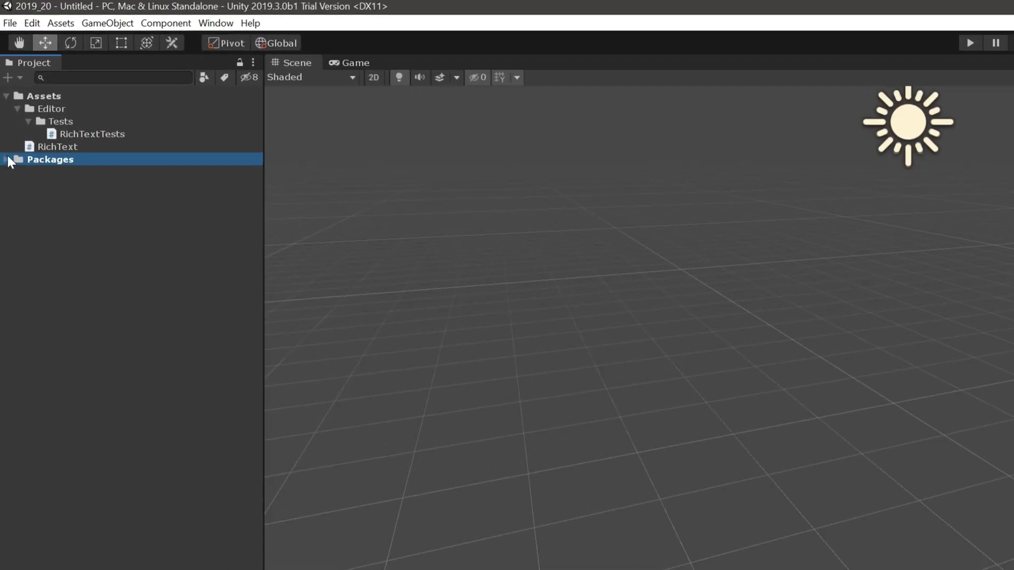
- Expand Packages > String Extensions and select its manifest to show version 1.0.0 details
click(8, 157)
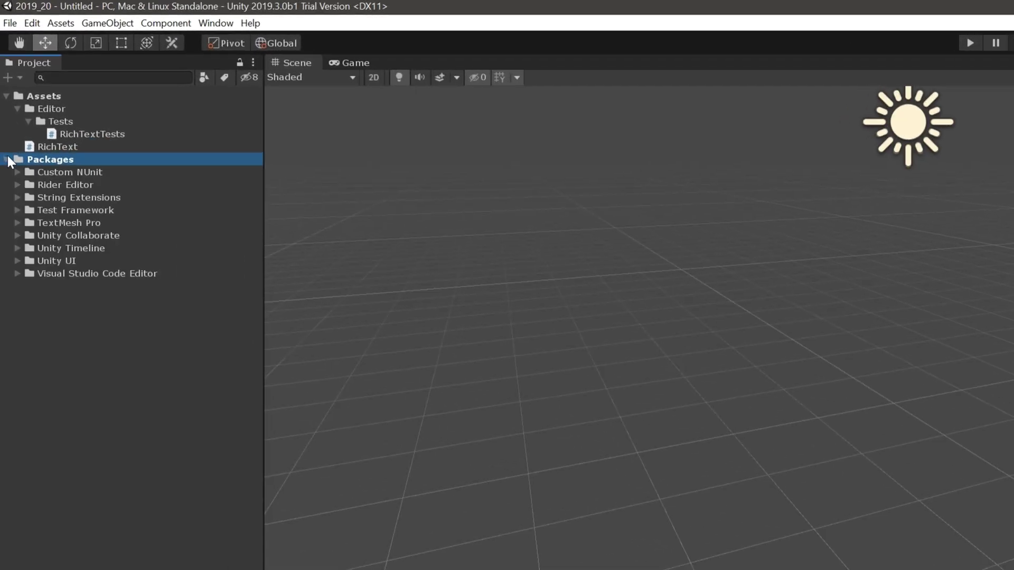
click(17, 197)
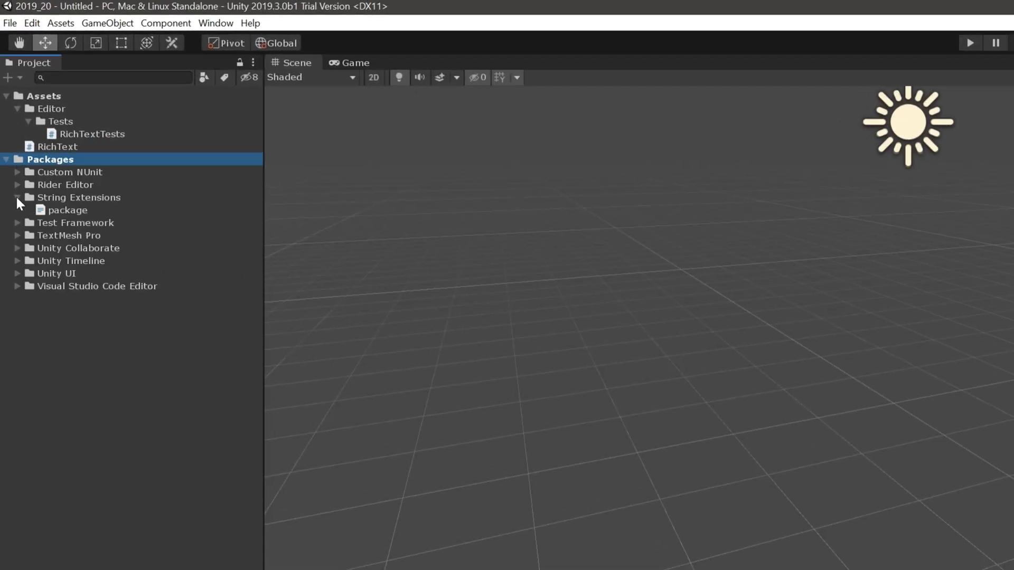
click(43, 209)
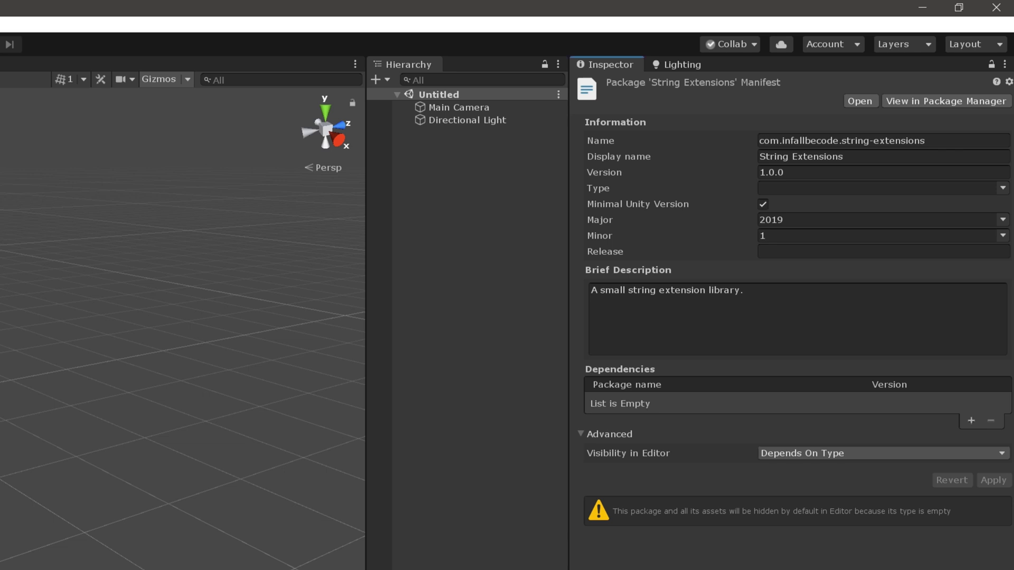
click(929, 103)
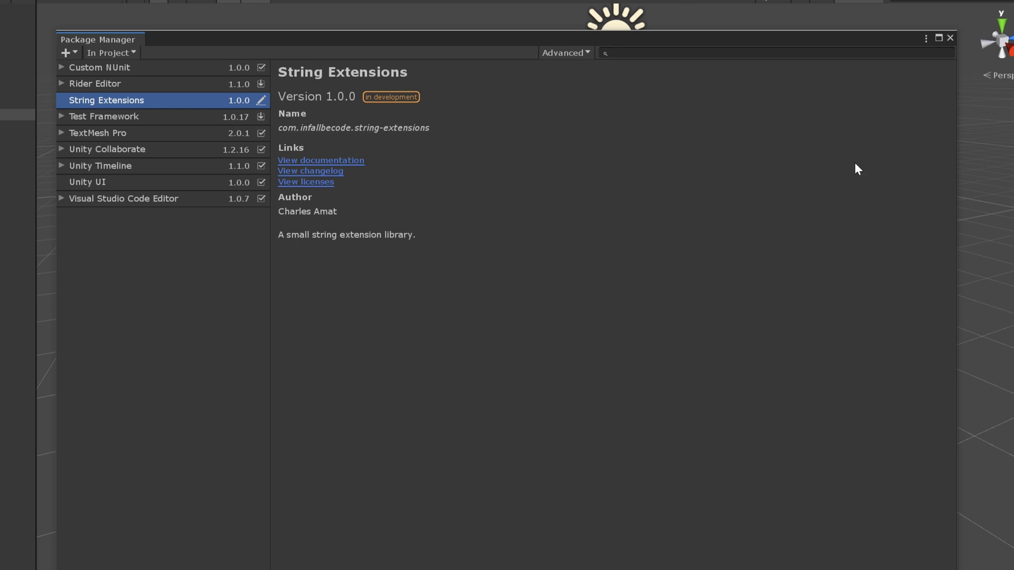
click(951, 38)
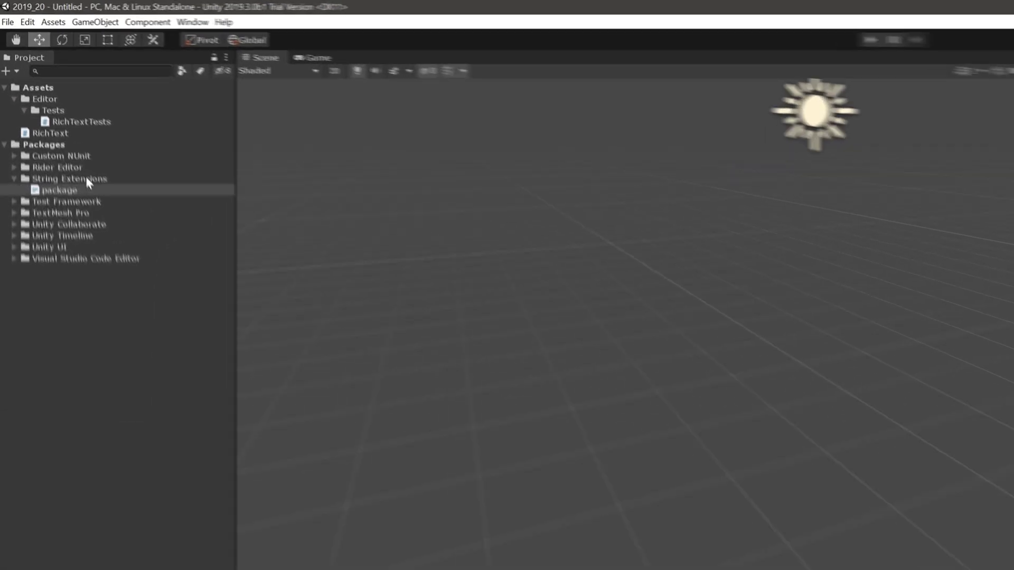
- Create Runtime and Tests folders in String Extensions, plus a Runtime folder inside Tests
right_click(49, 100)
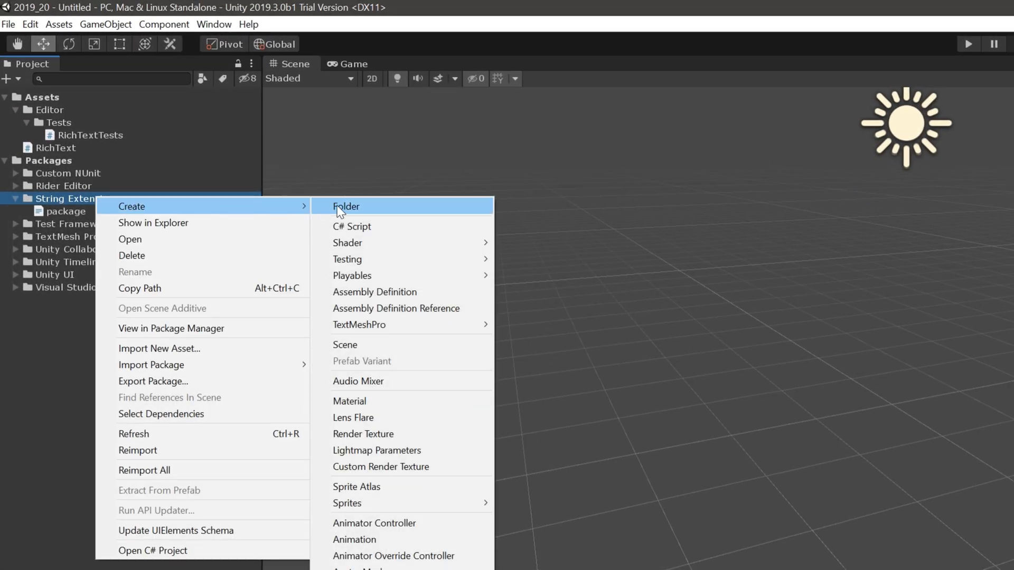
click(338, 207)
text(Runtime)
key(Return)
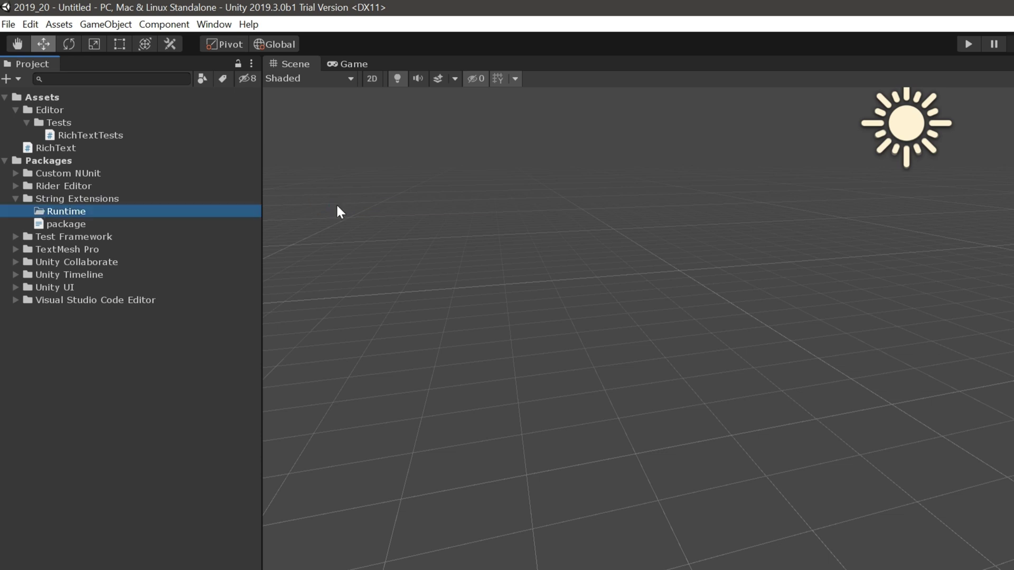
right_click(82, 194)
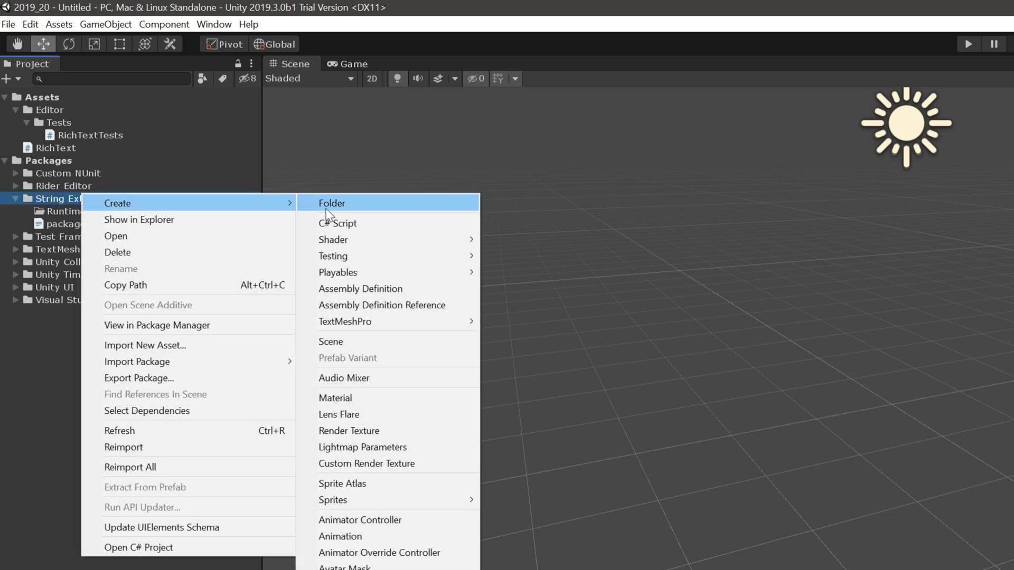
click(328, 207)
text(Tests)
key(Return)
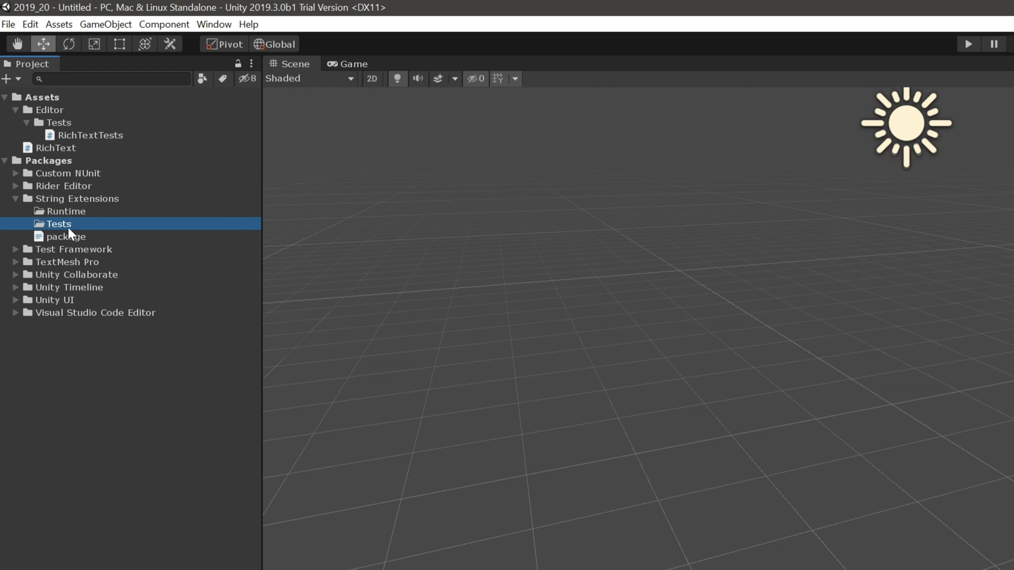
right_click(66, 225)
click(304, 235)
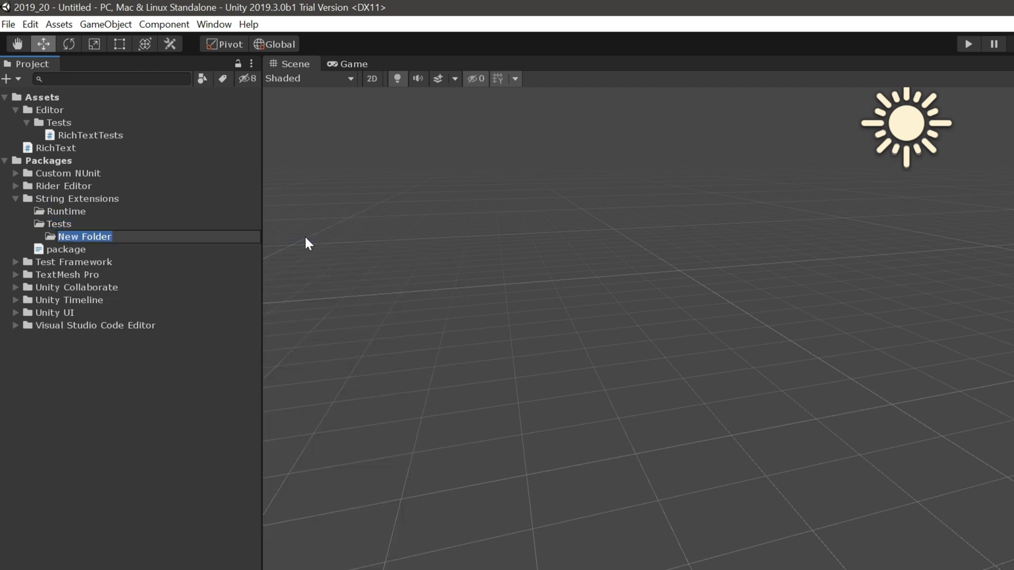
text(Runtime)
key(Return)
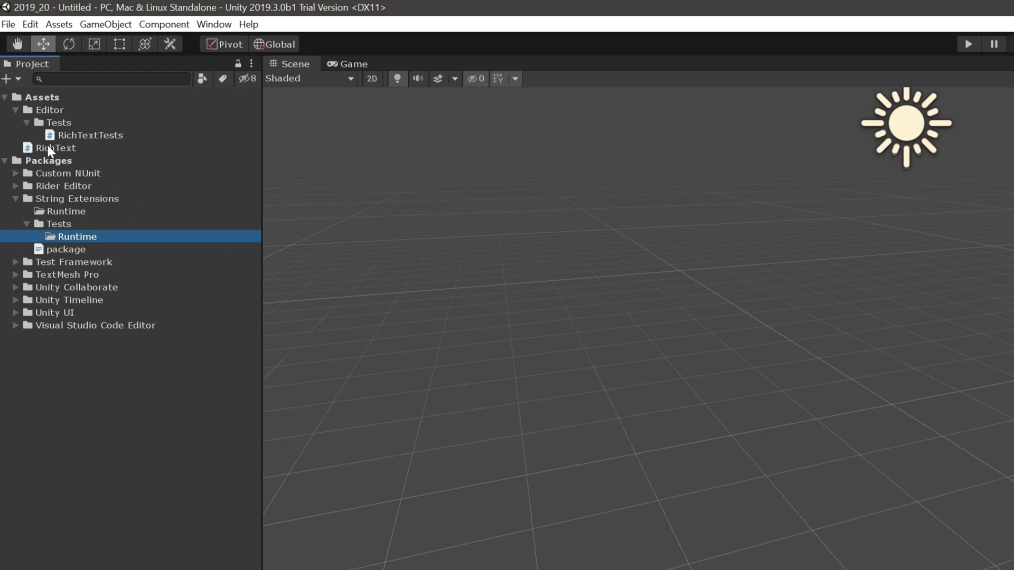
- Move RichText into Runtime and RichTextTests into Tests/Runtime
drag(47, 144, 71, 214)
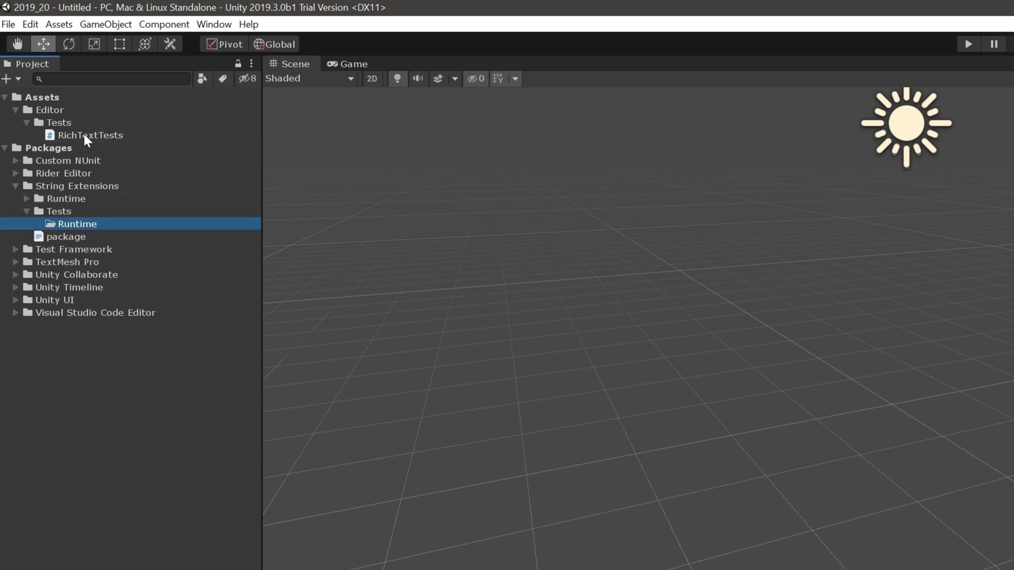
drag(83, 131, 81, 220)
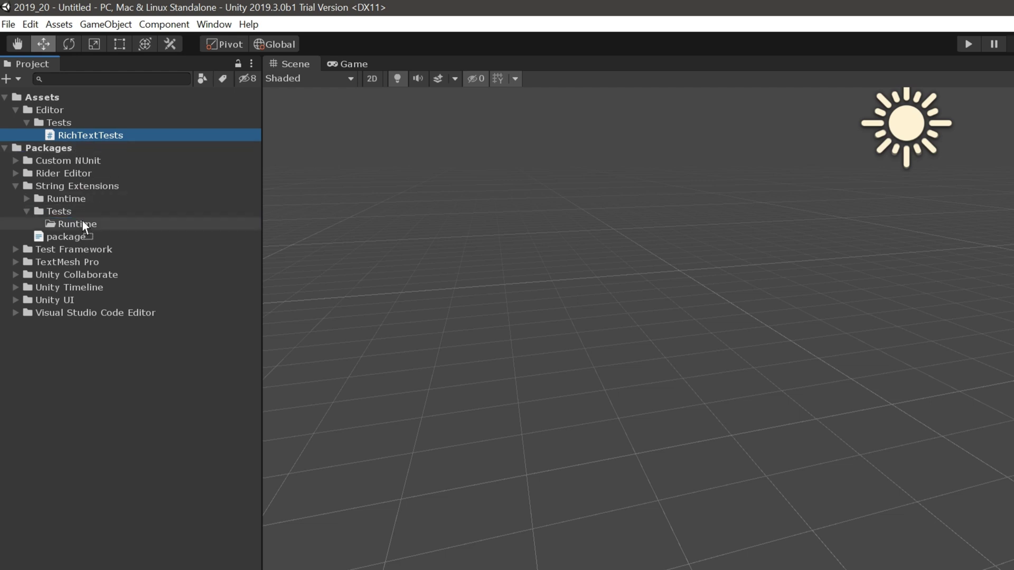
drag(81, 224, 81, 224)
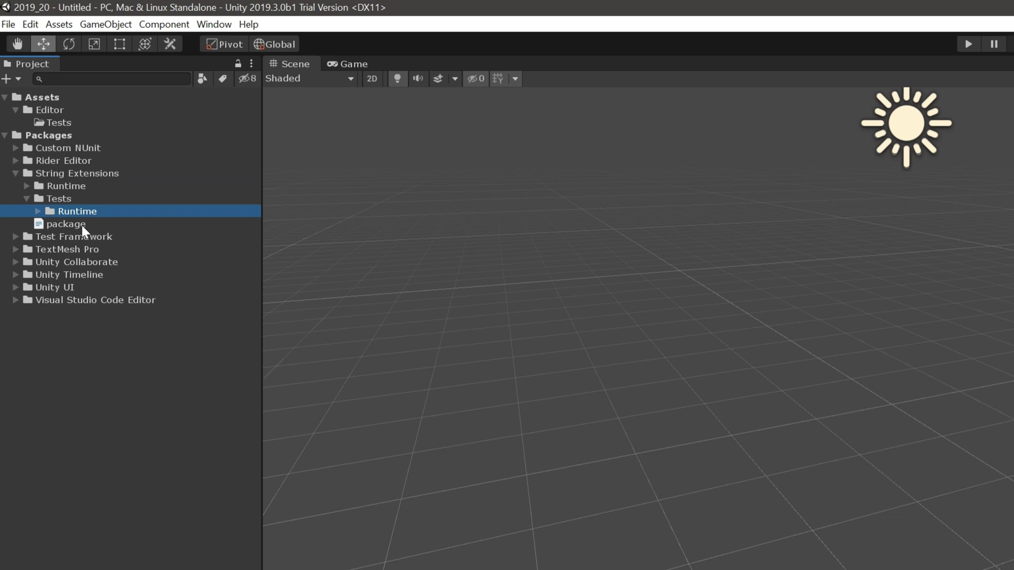
click(27, 185)
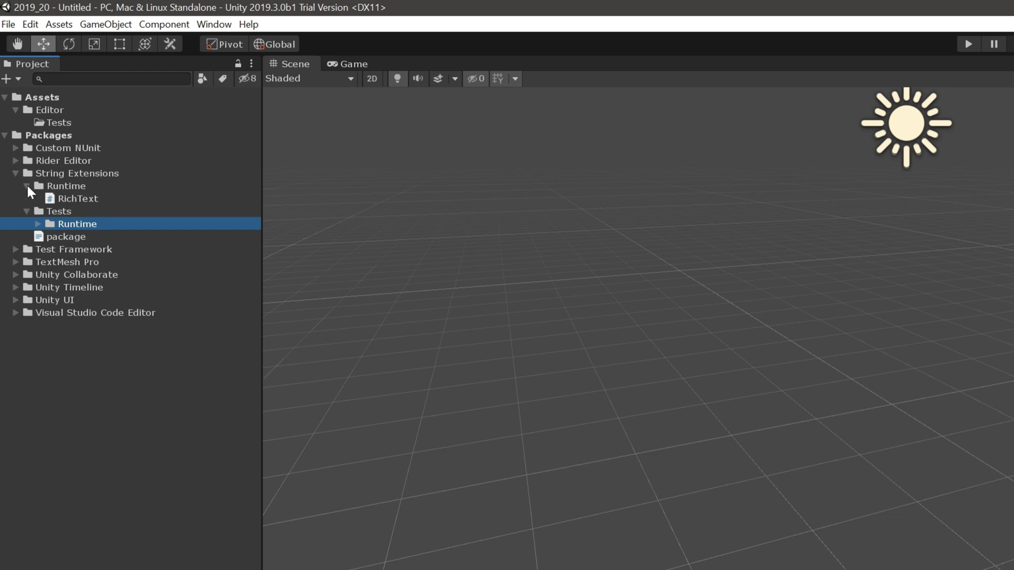
- Create assembly definition 'com.infalliblecode.string-extensions' in the package's Runtime folder
right_click(56, 186)
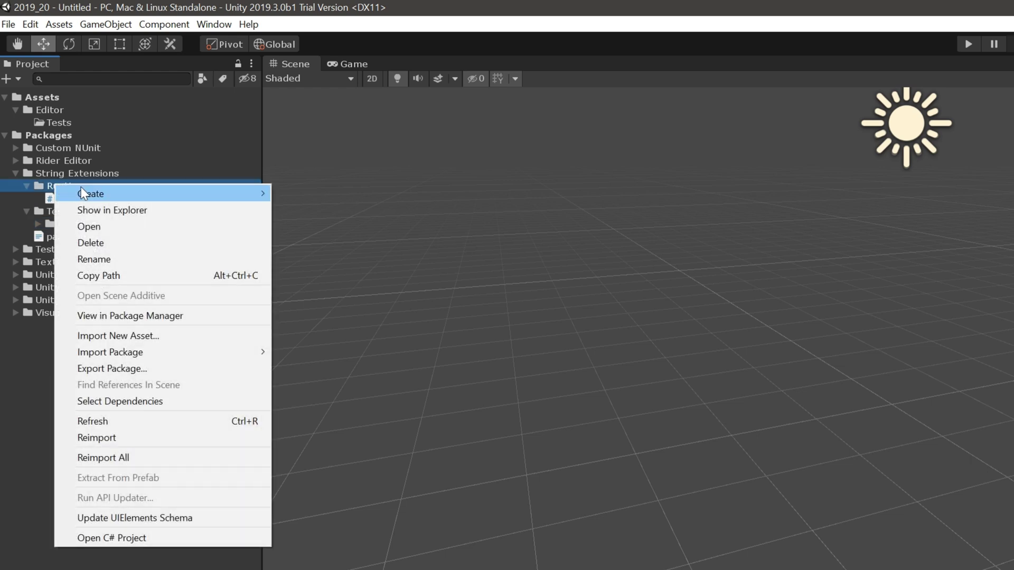
mouse_move(90, 195)
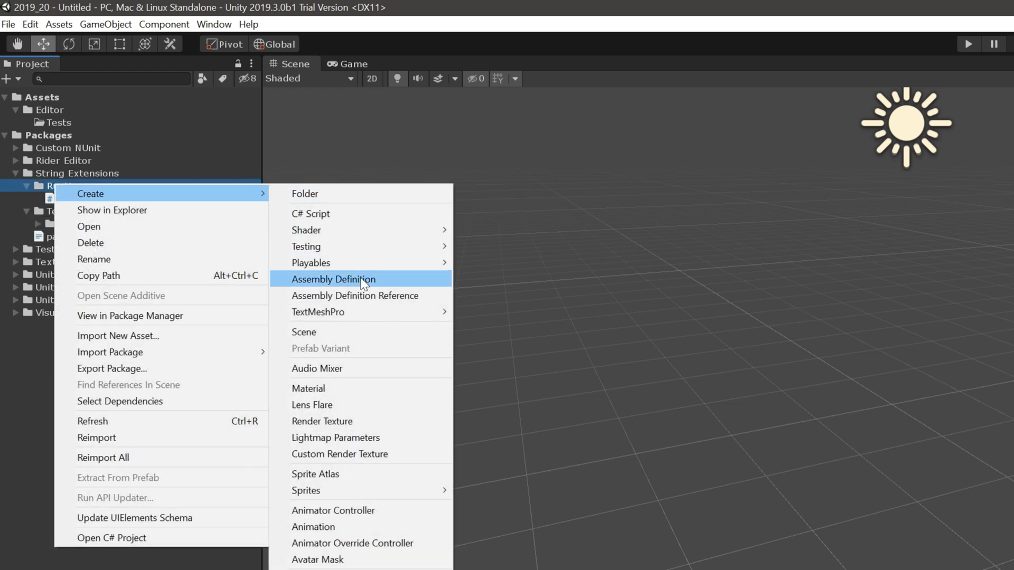
click(362, 280)
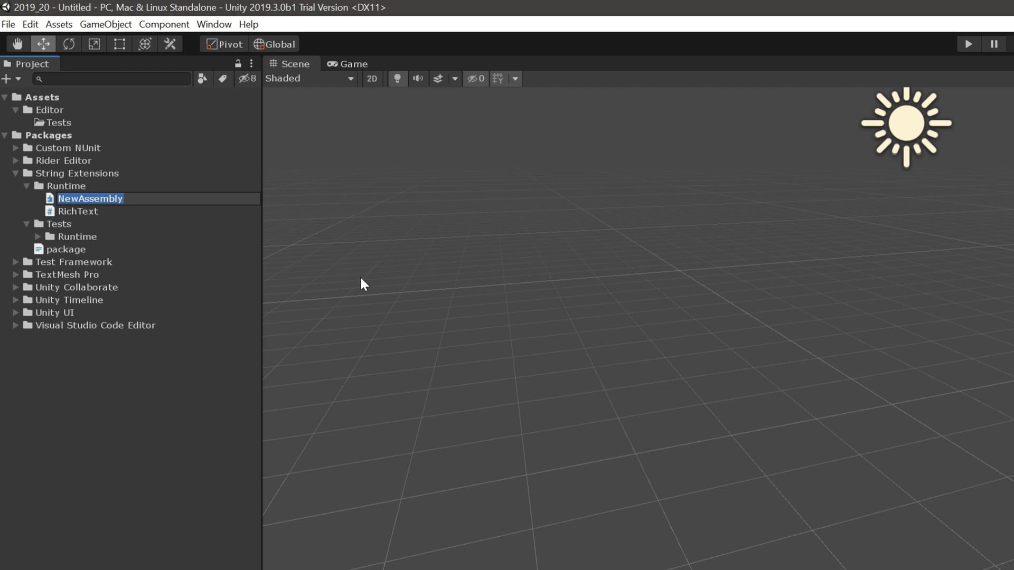
text(com.infallible)
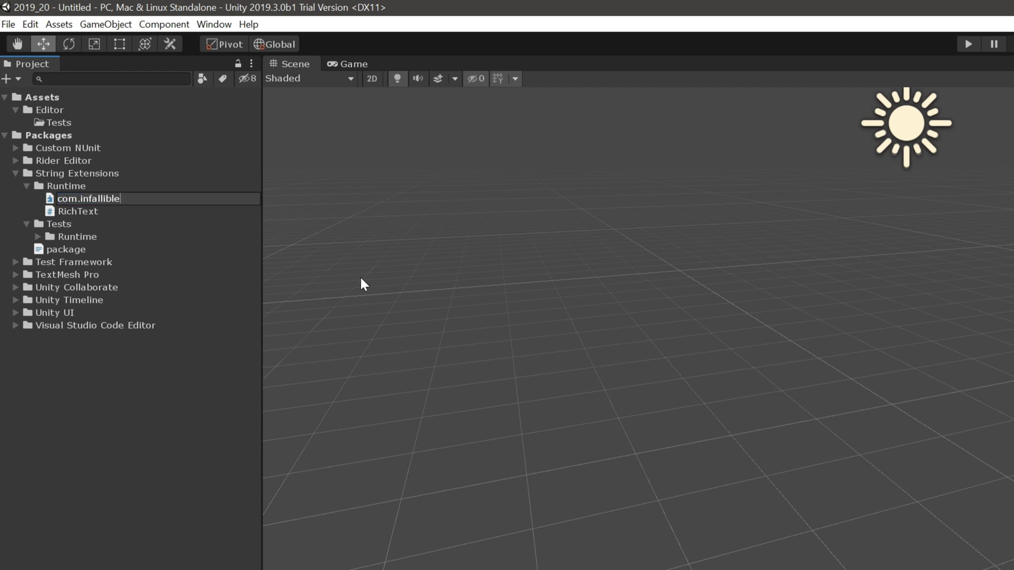
text(code.strin)
text(g-extens)
text(ions)
key(Return)
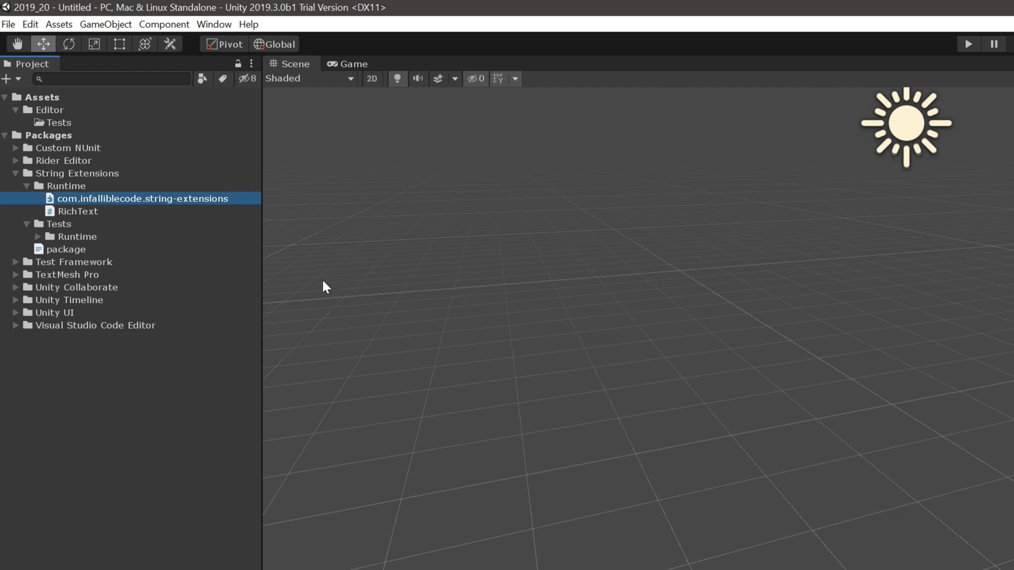
click(38, 236)
- Create assembly definition 'com.infalliblecode.string-extensions.Tests' in the Tests/Runtime folder
click(55, 236)
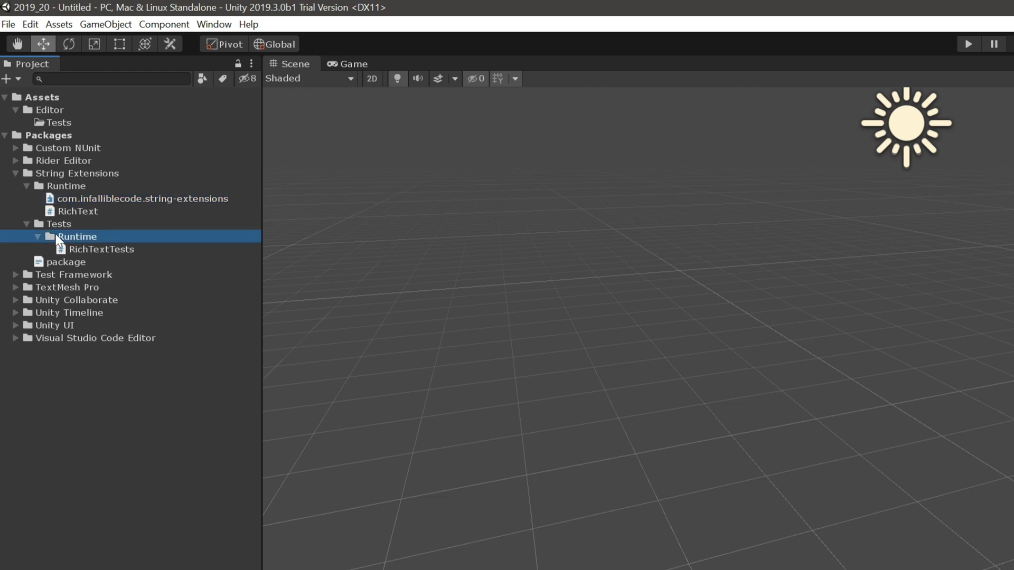
right_click(58, 237)
mouse_move(159, 244)
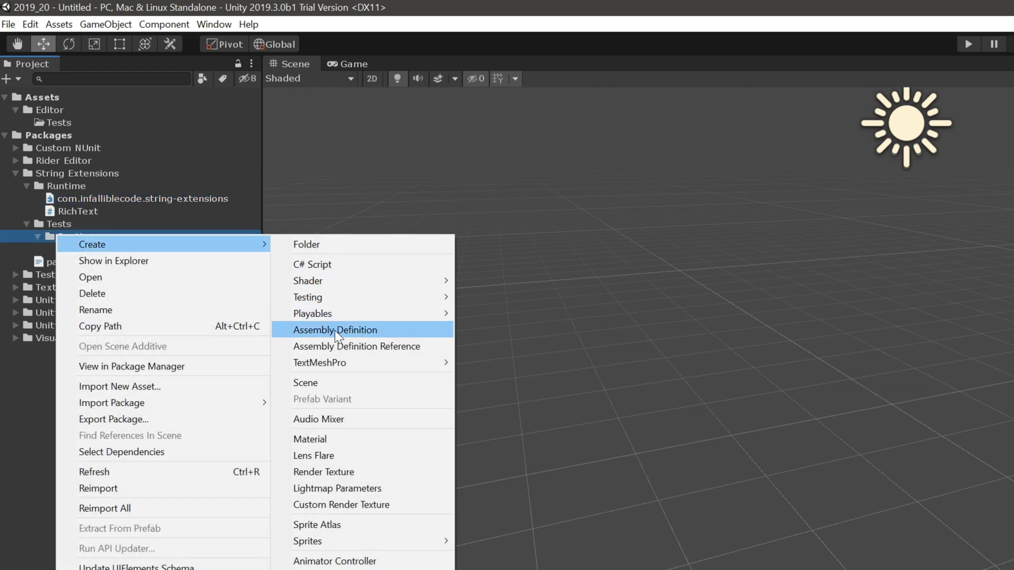
click(336, 347)
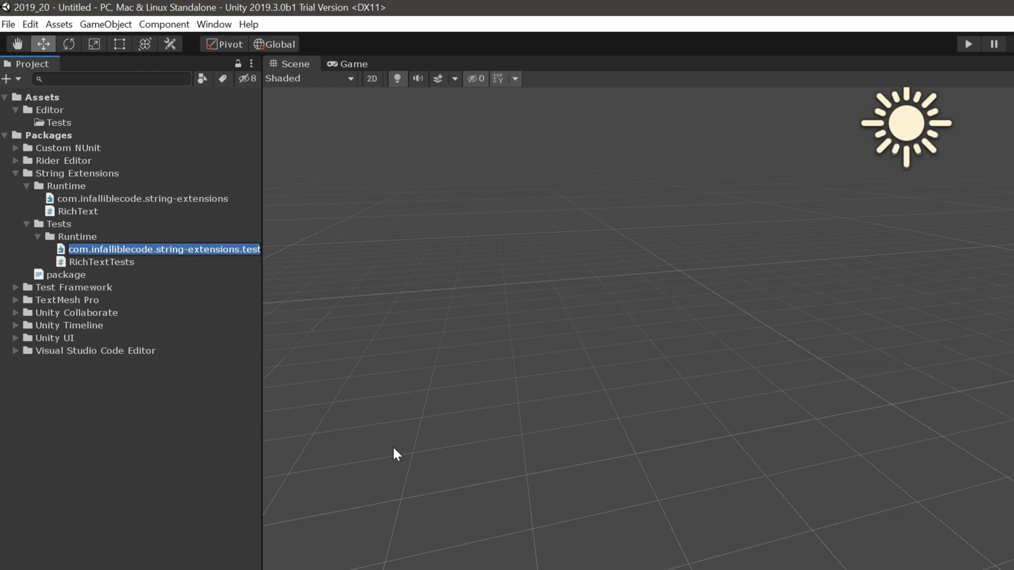
text(com.infalli)
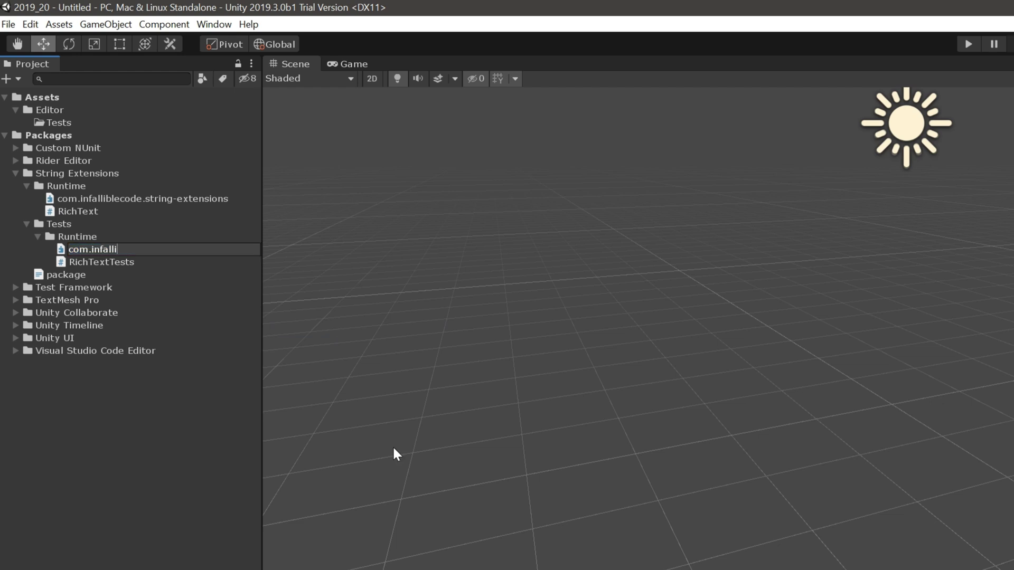
text(blecode.string)
text(-extensions.Te)
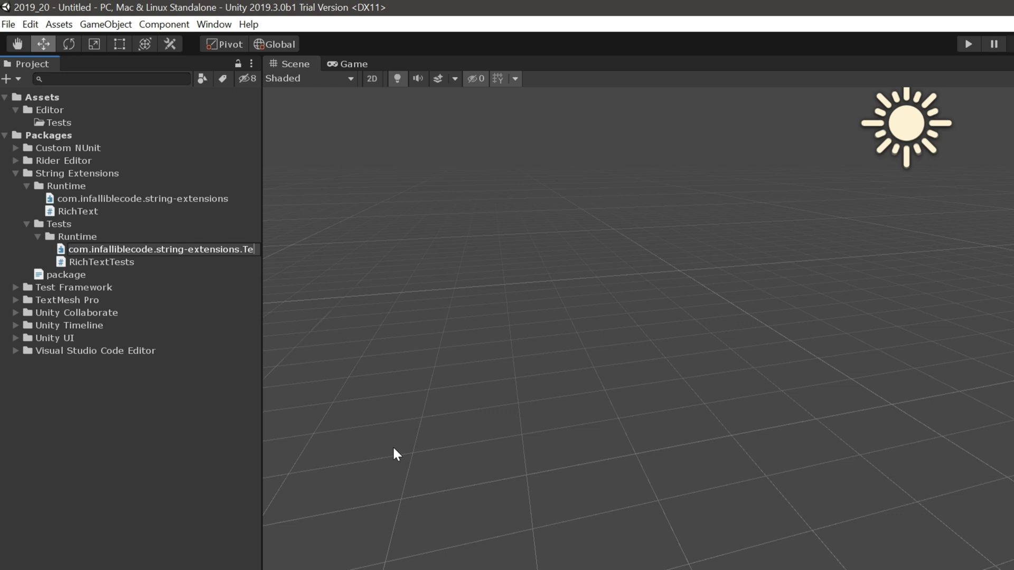
text(sts)
key(Return)
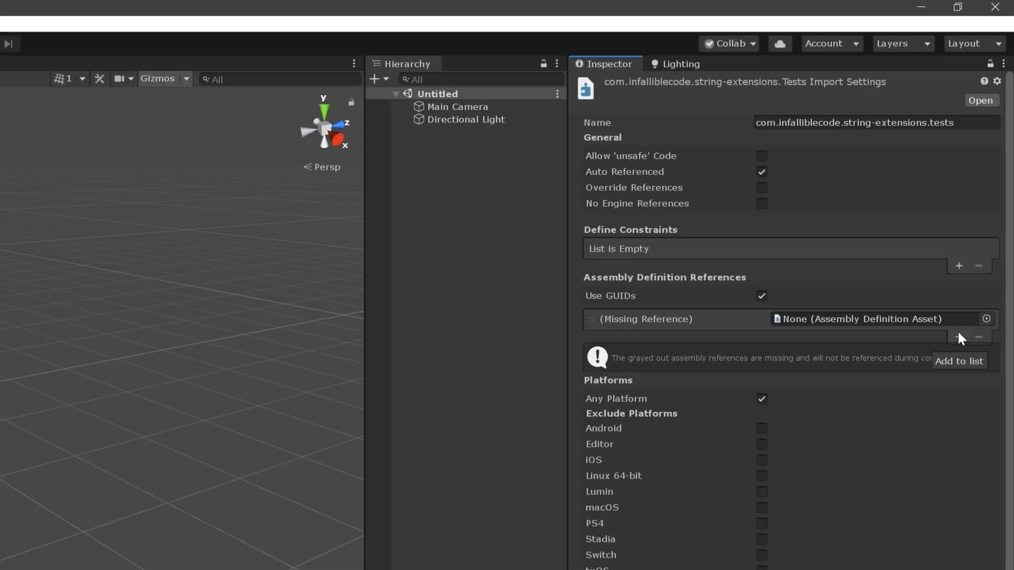
- Reference com.infalliblecode.string-extensions, UnityEditor.TestRunner and UnityEngine.TestRunner in the test assembly
click(983, 319)
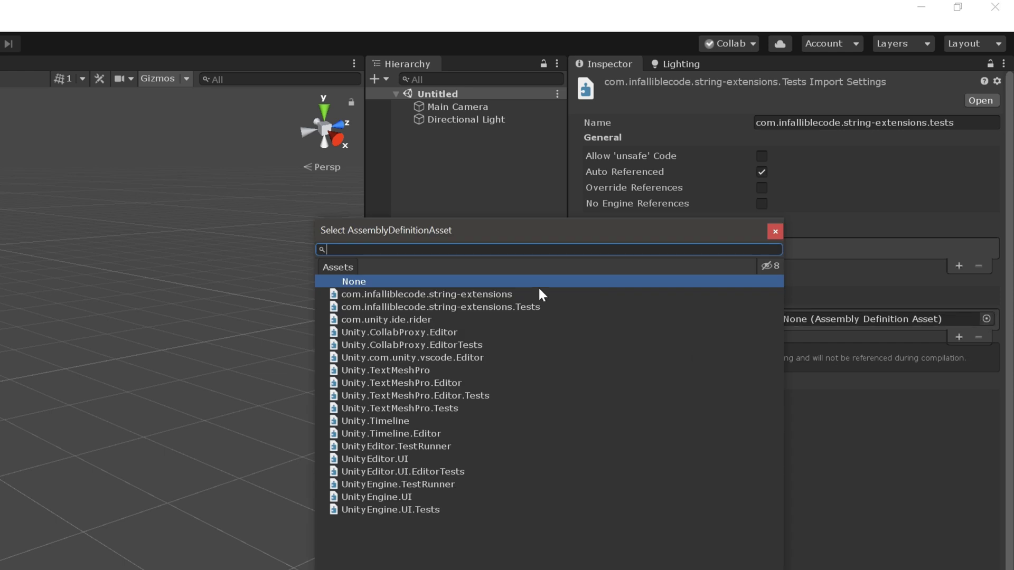
click(498, 295)
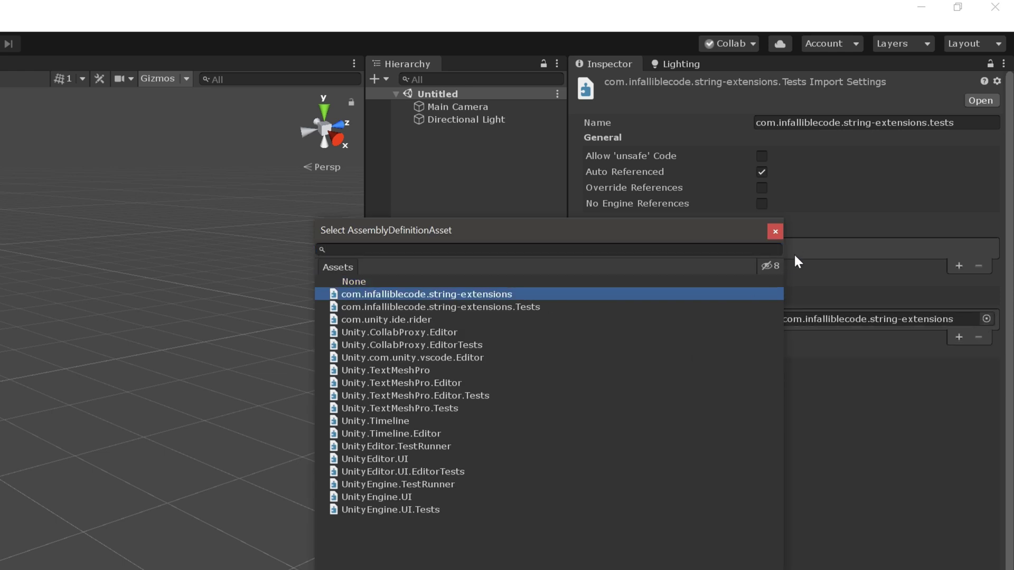
click(943, 339)
click(986, 334)
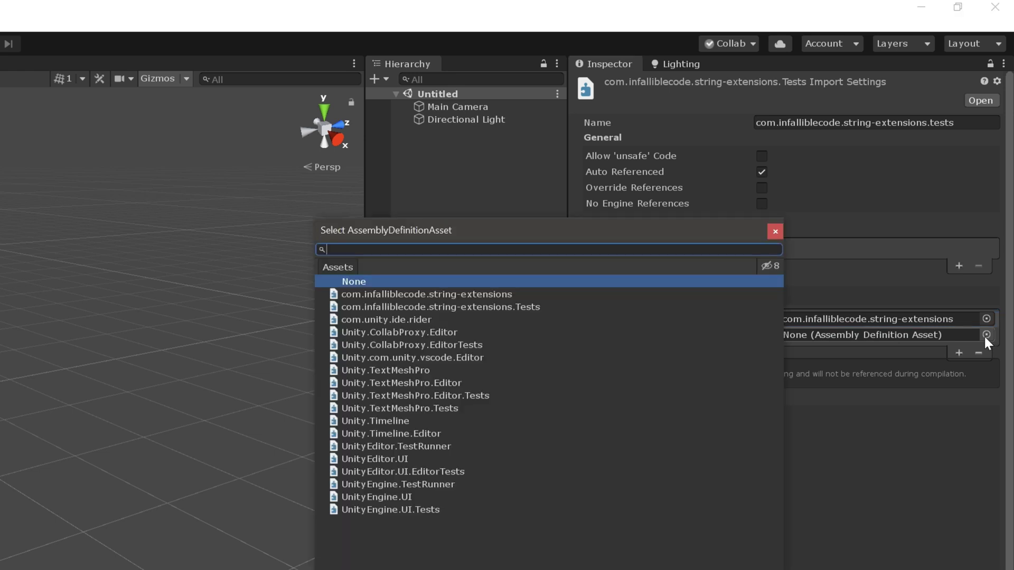
text(Test)
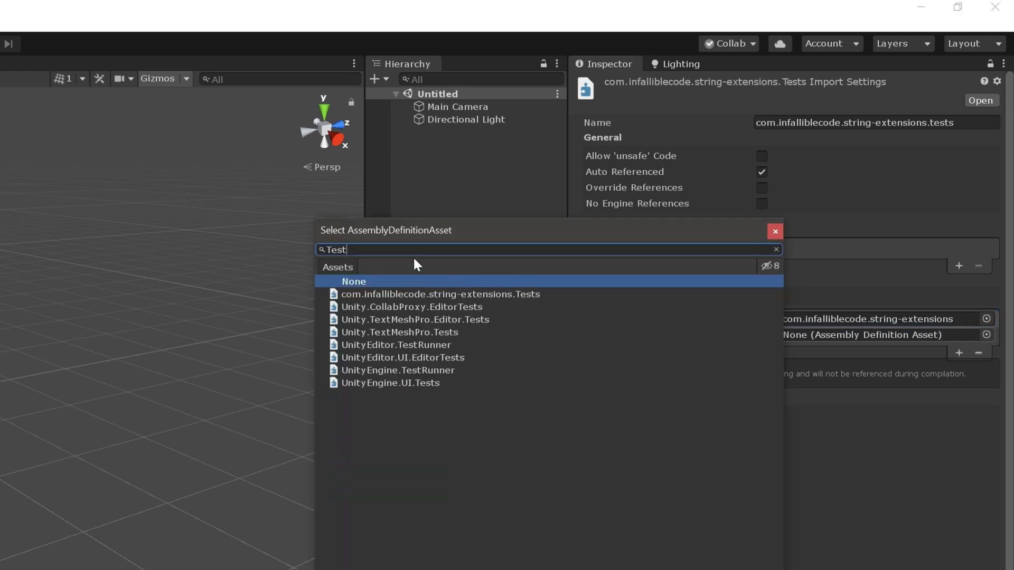
text(Ru)
double_click(414, 294)
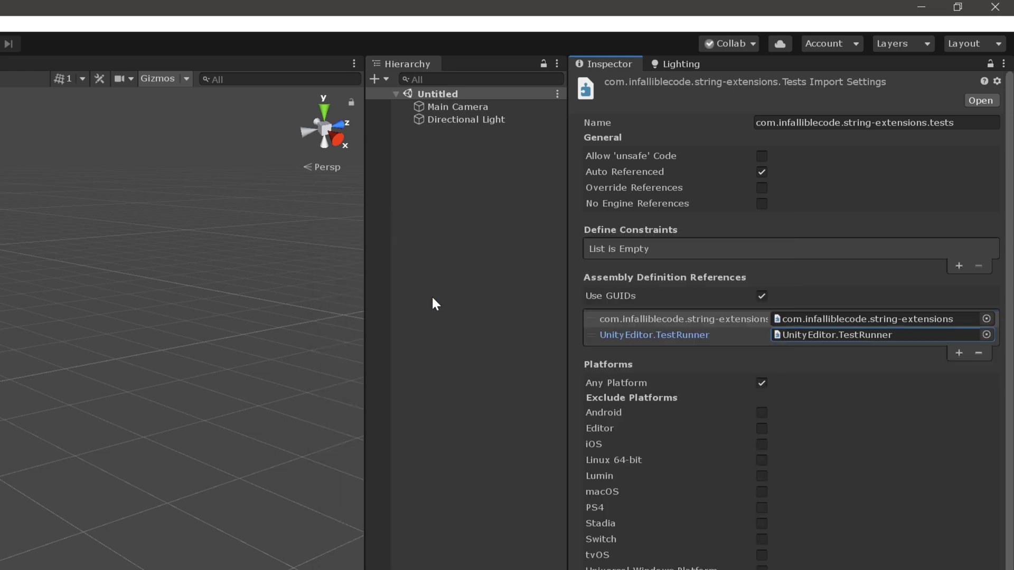
click(959, 353)
click(986, 351)
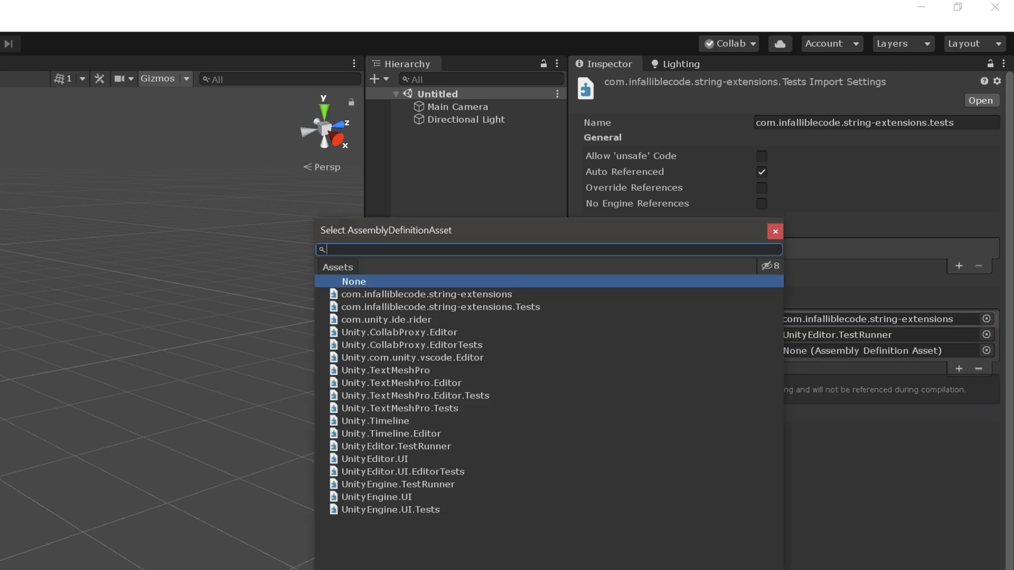
text(TestR)
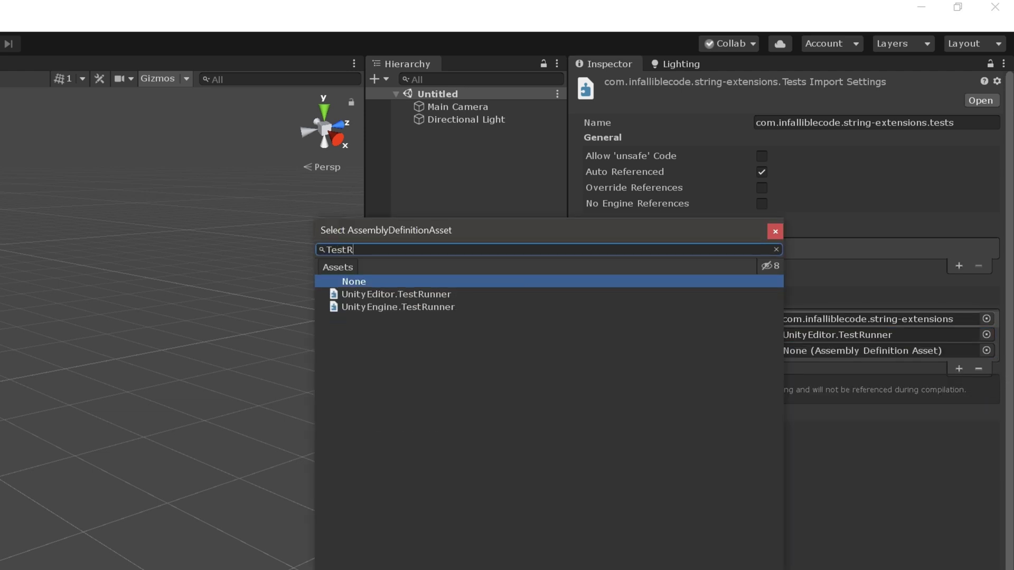
double_click(395, 306)
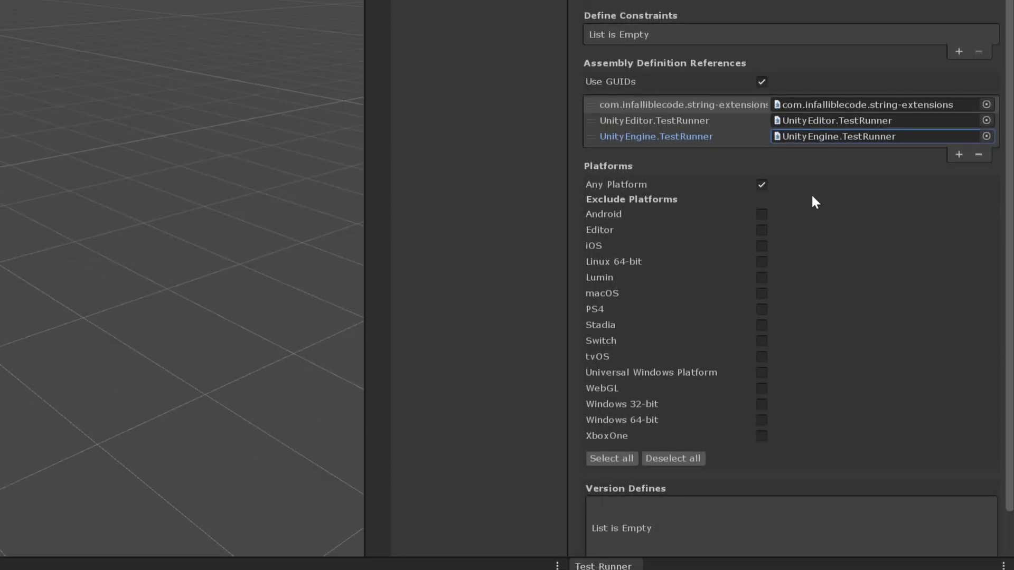
- Restrict the test assembly to the Editor platform only and apply the changes
click(762, 185)
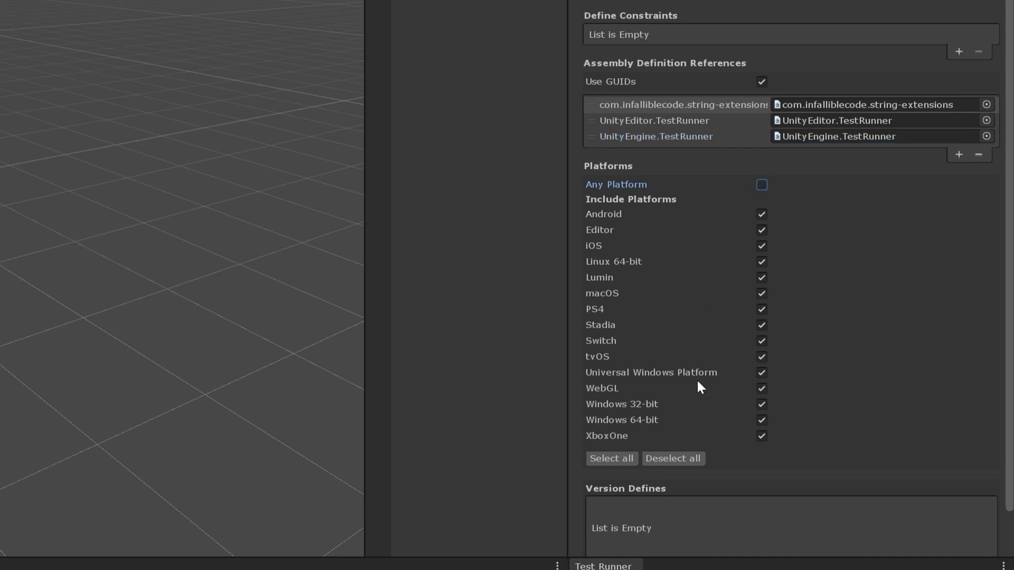
click(761, 231)
scroll(876, 354, down, 2)
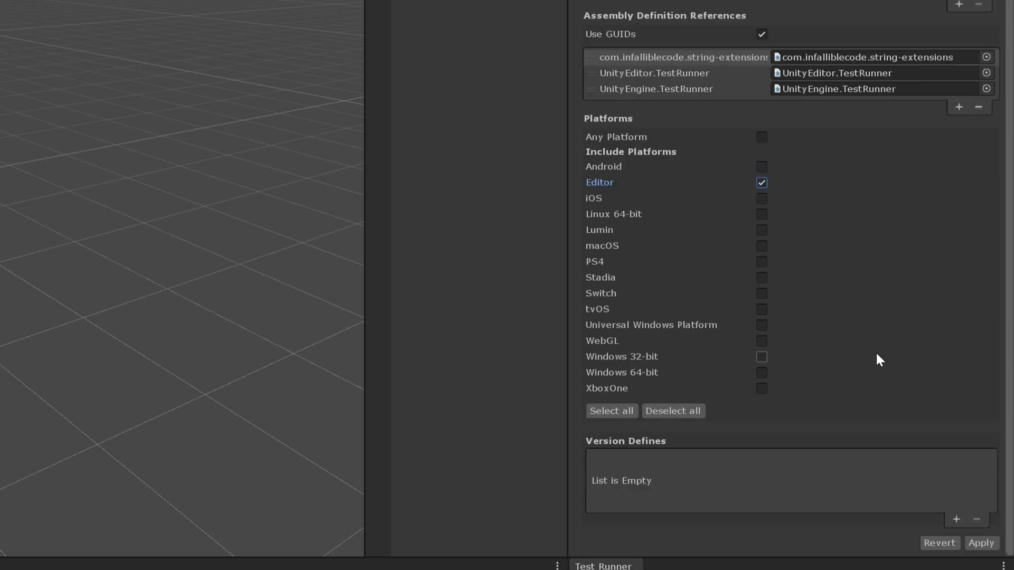
click(985, 544)
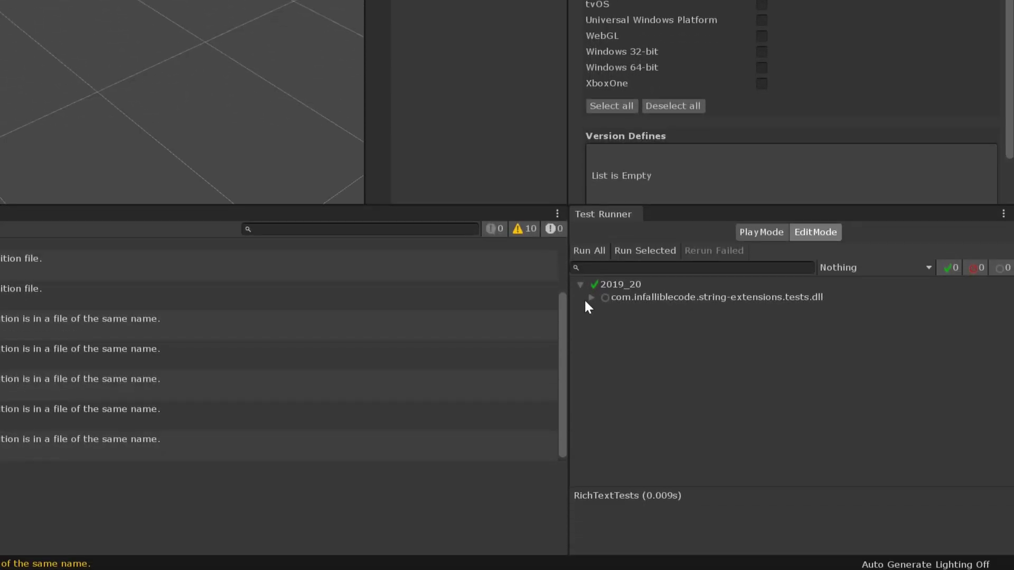
- Expand tests.dll down to RichTextTests and run all EditMode tests, all six passing
click(590, 298)
click(602, 310)
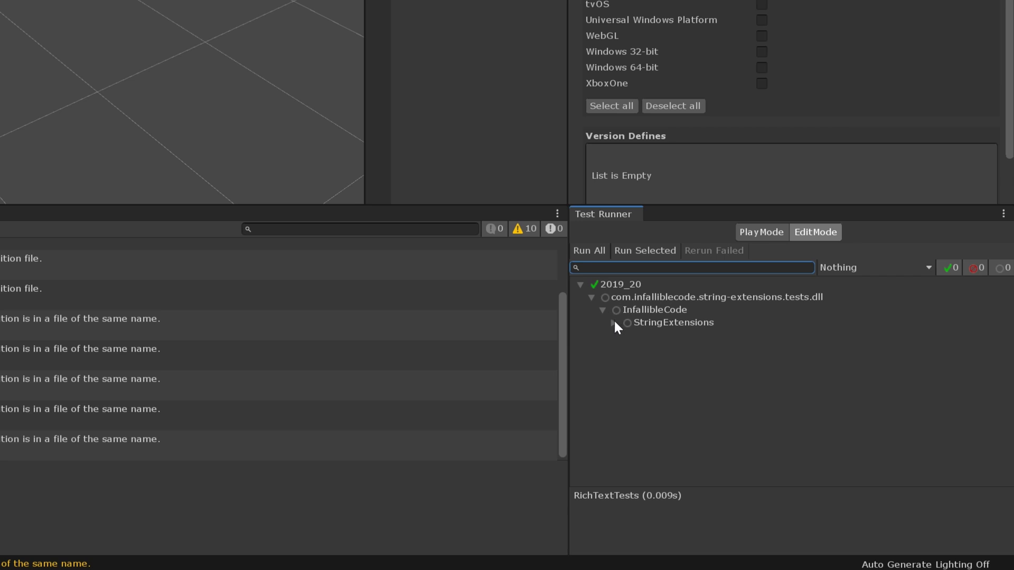
click(613, 322)
click(624, 335)
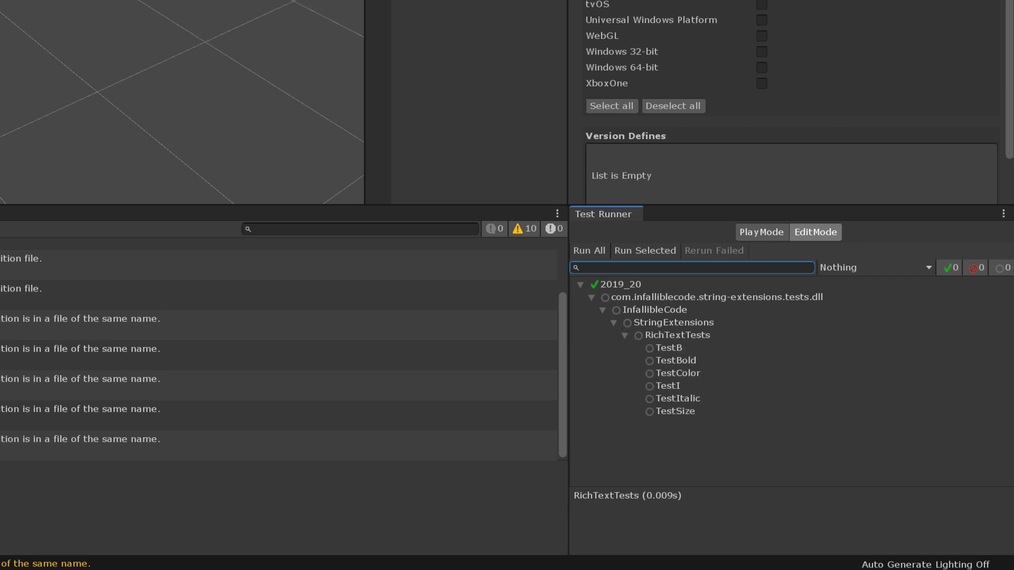
click(591, 249)
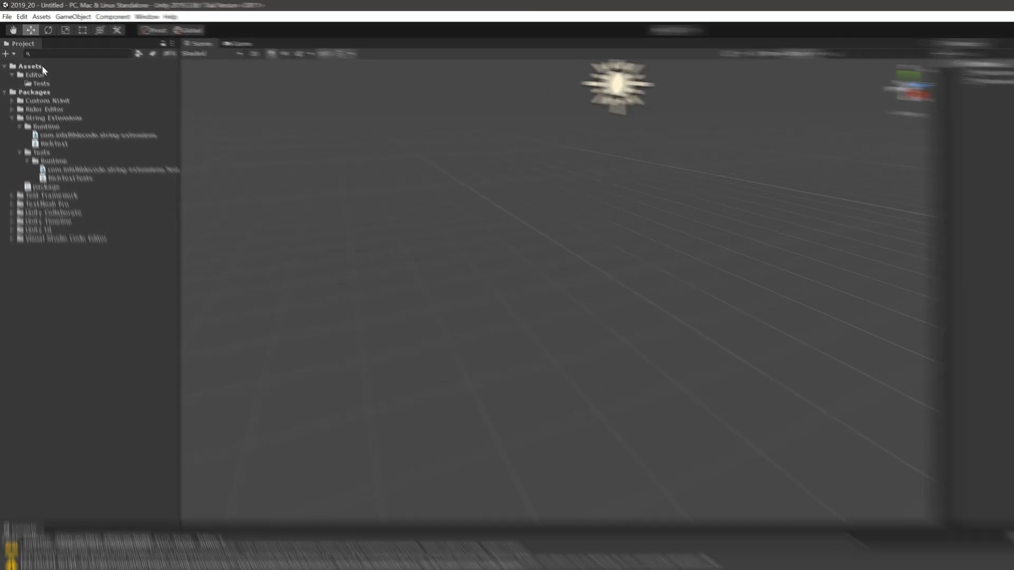
- Create a C# script named MyBehavior in the Assets folder
click(24, 49)
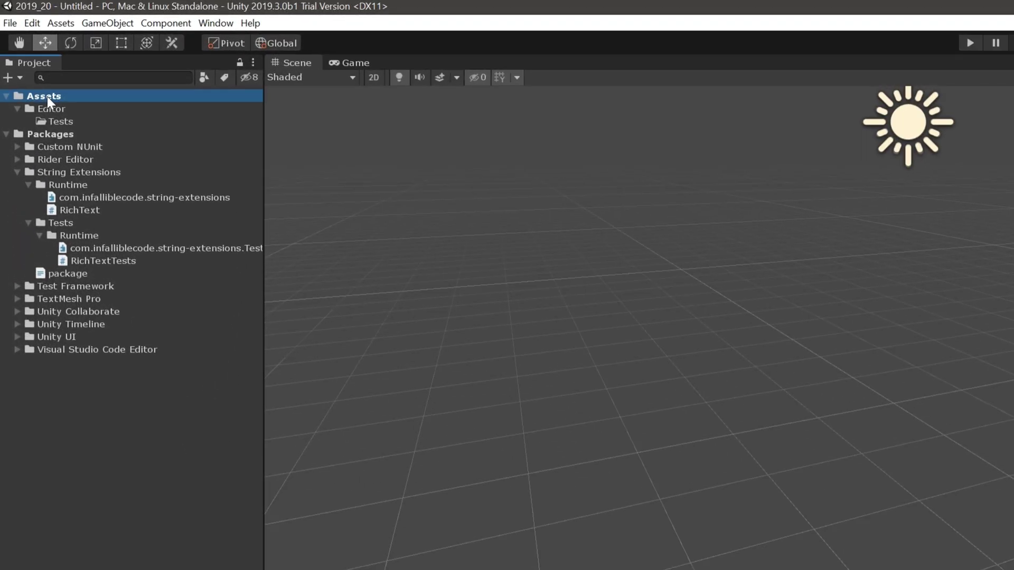
right_click(47, 96)
mouse_move(83, 106)
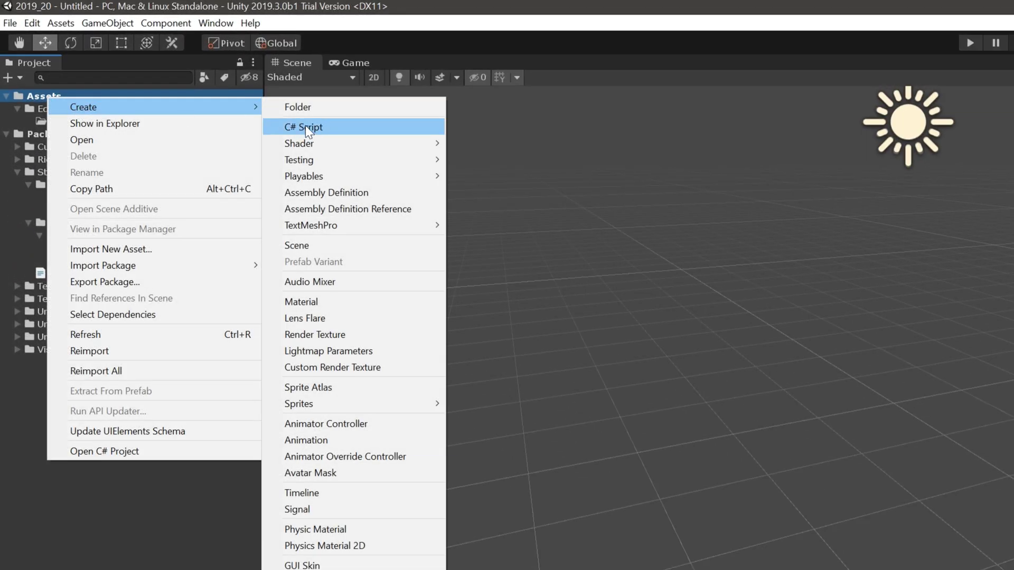
click(305, 127)
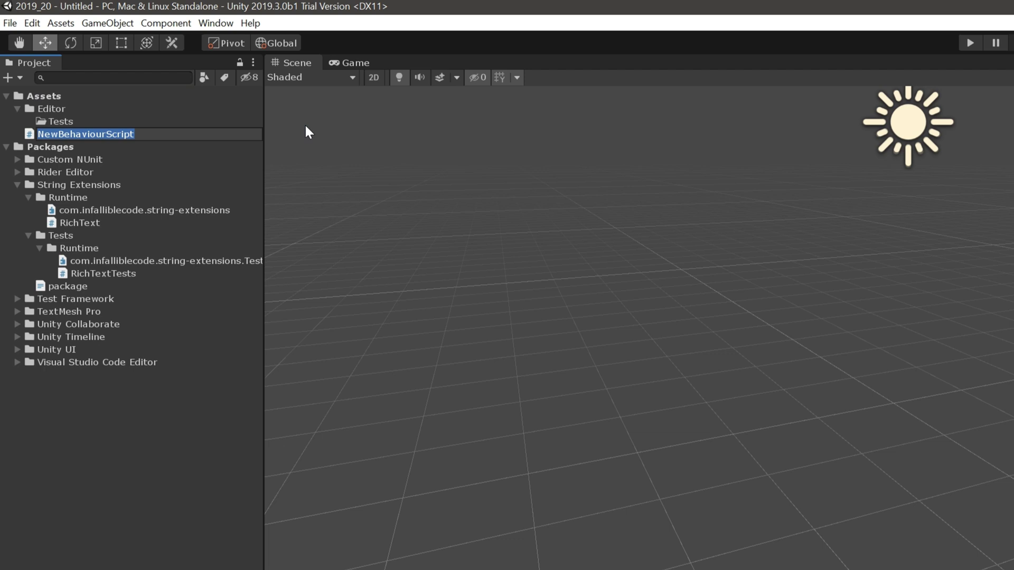
text(MyBehavior)
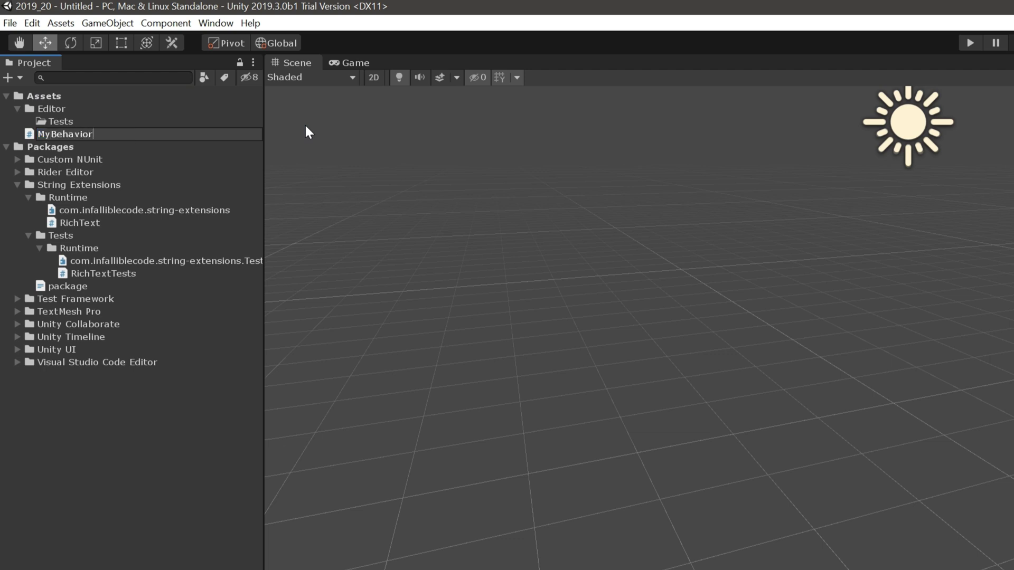
key(Return)
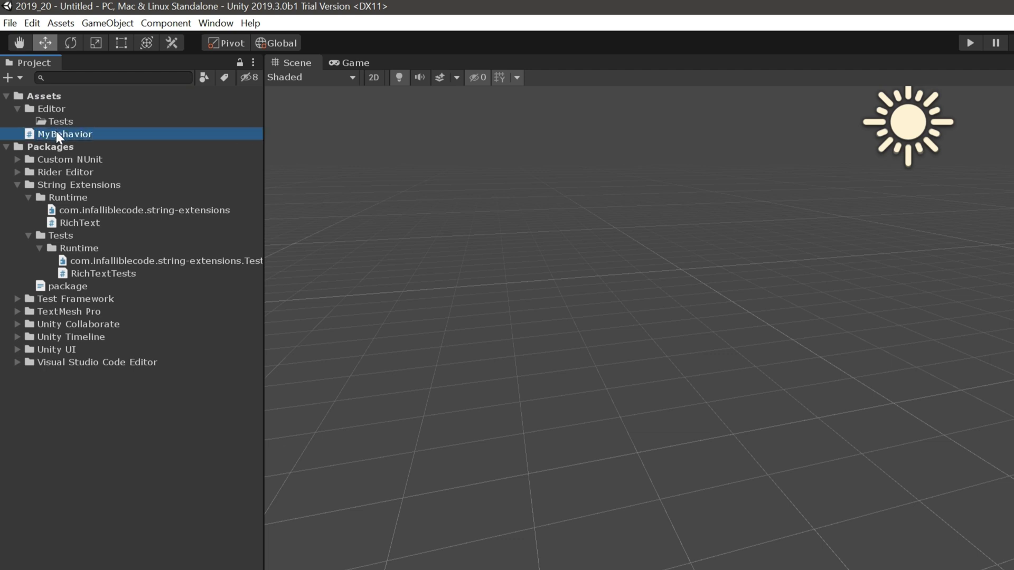
- Open MyBehavior in Rider and add a Start method through code completion
double_click(56, 131)
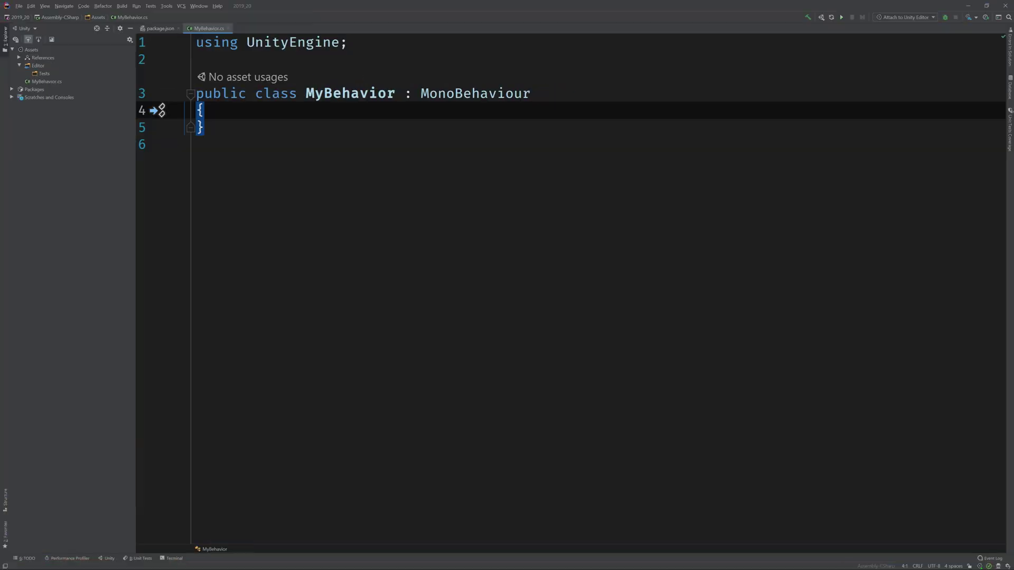
key(Return)
text(star)
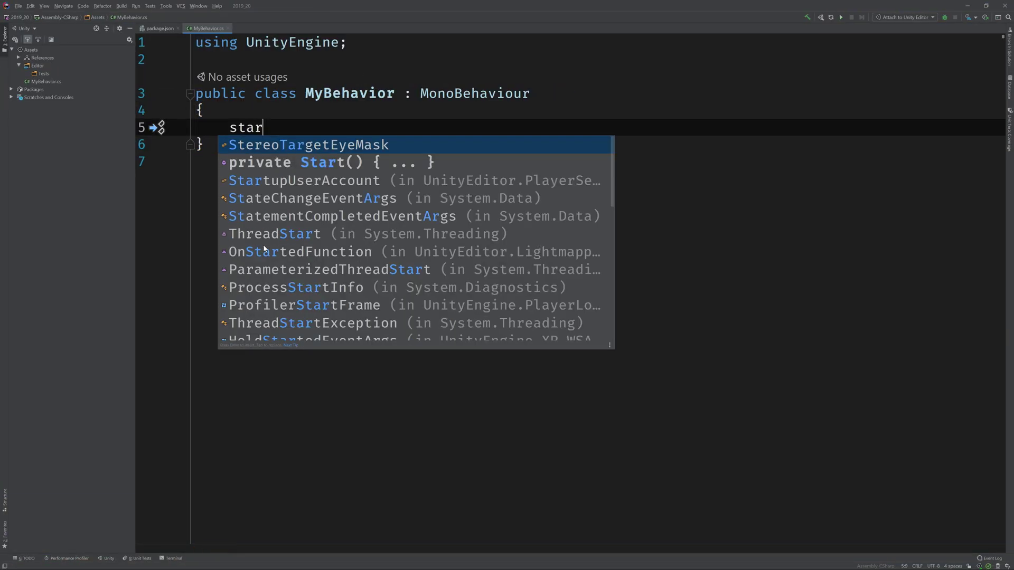
key(Down)
key(Return)
key(Return)
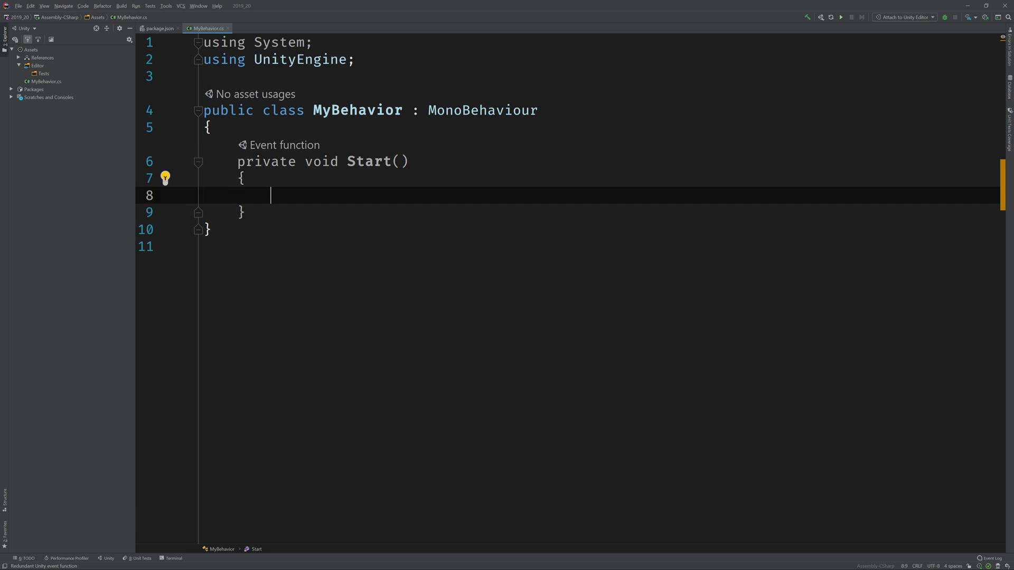
- Write Debug.Log("Test".Bold()) in Start, importing InfallibleCode.StringExtensions
text(Debug.)
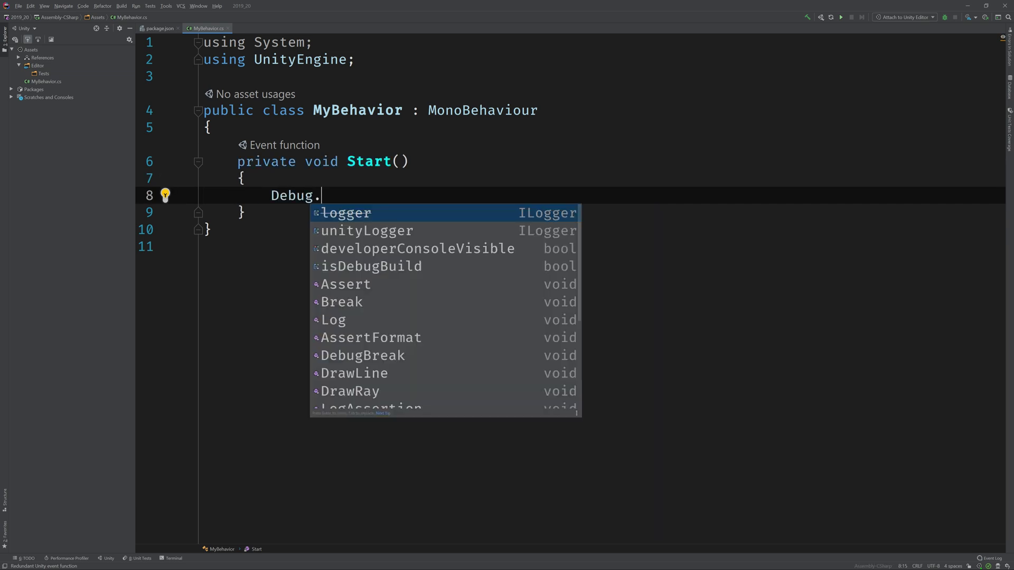
text(Log)
key(Return)
text(")
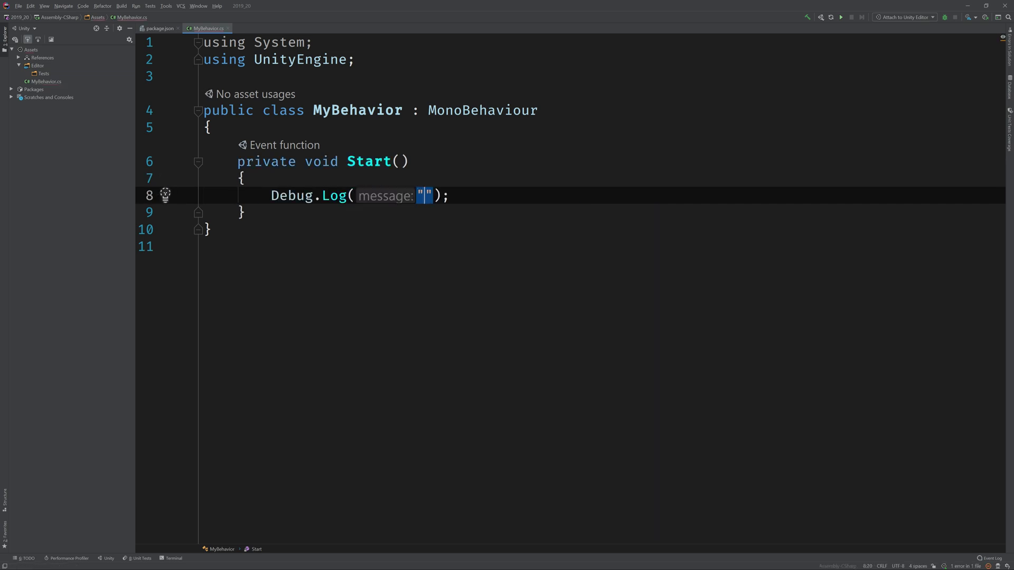
text(Test)
key(Right)
text(.)
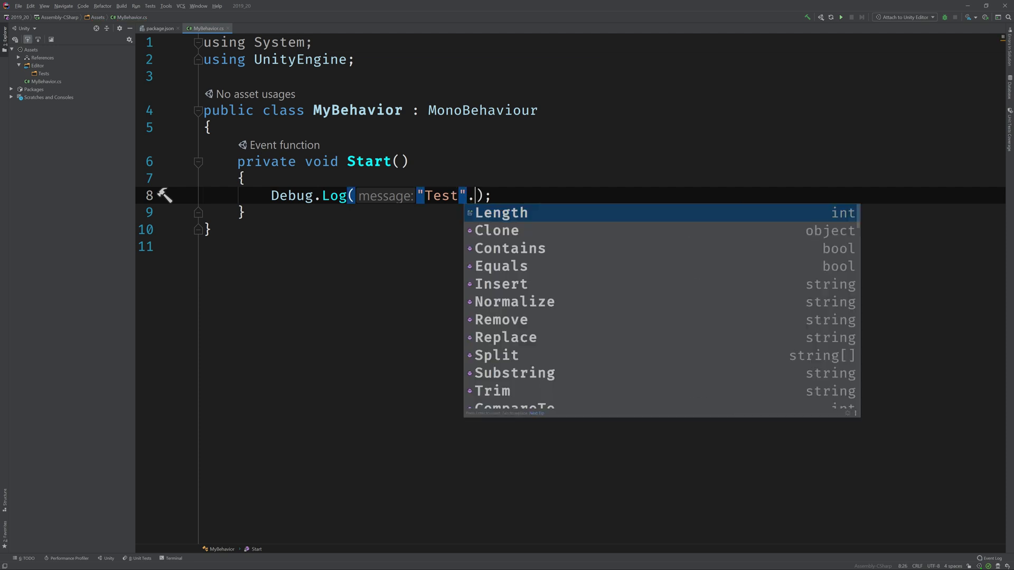
text(Bold)
key(Return)
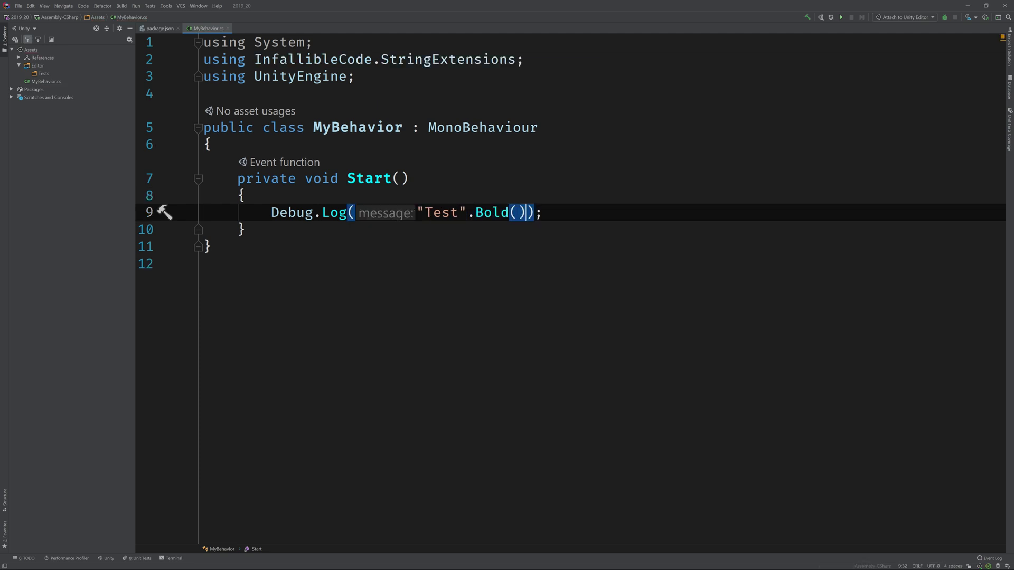
key(Right)
key(Right)
key(Down)
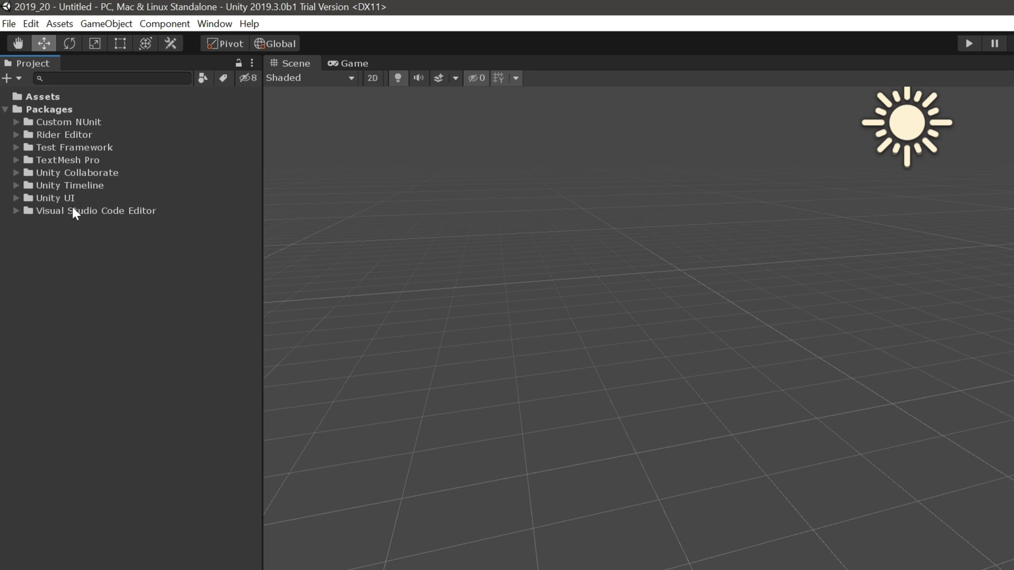
- Open the Package Manager from the Window menu and choose Add package from disk
click(225, 25)
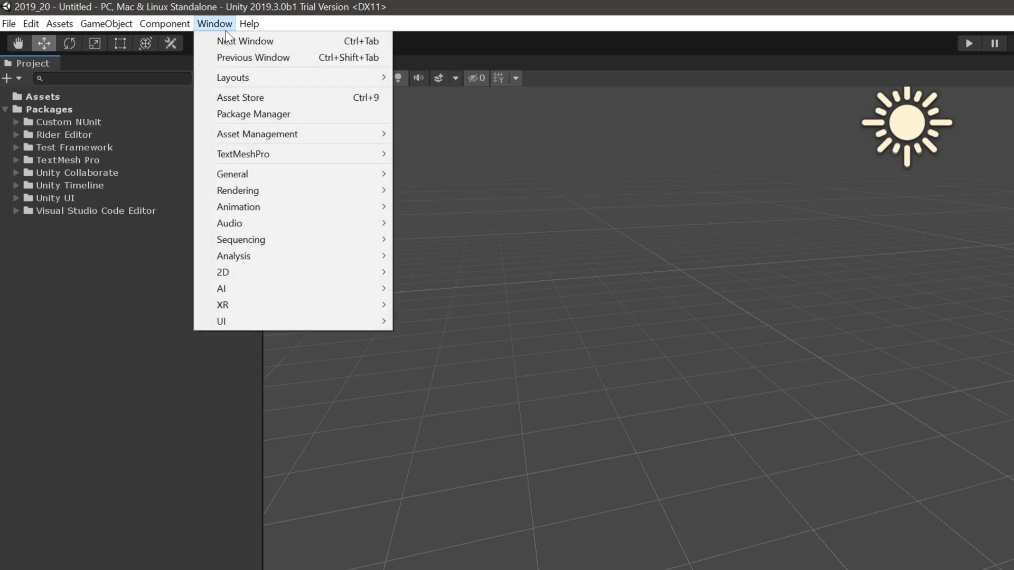
click(249, 120)
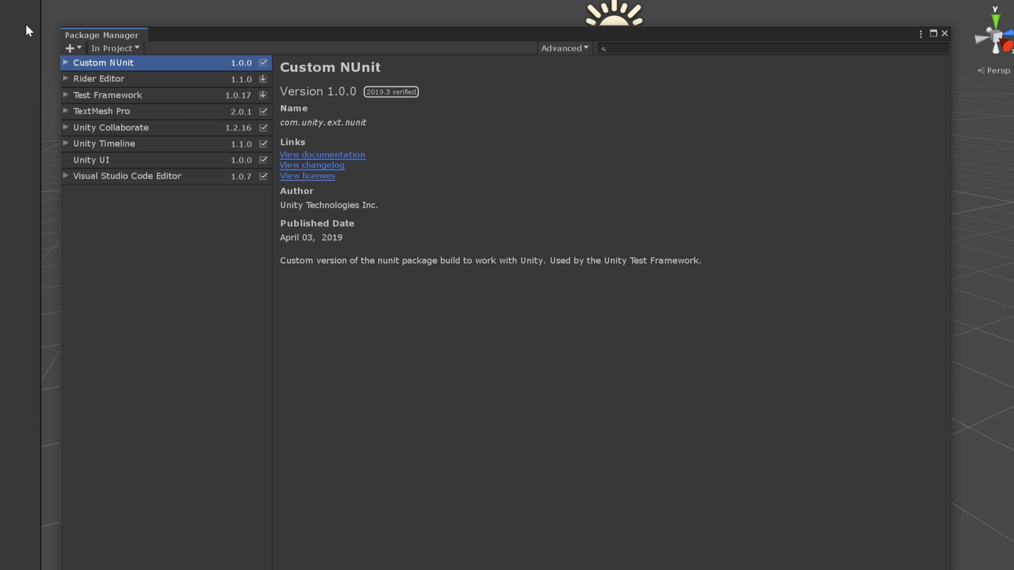
click(75, 48)
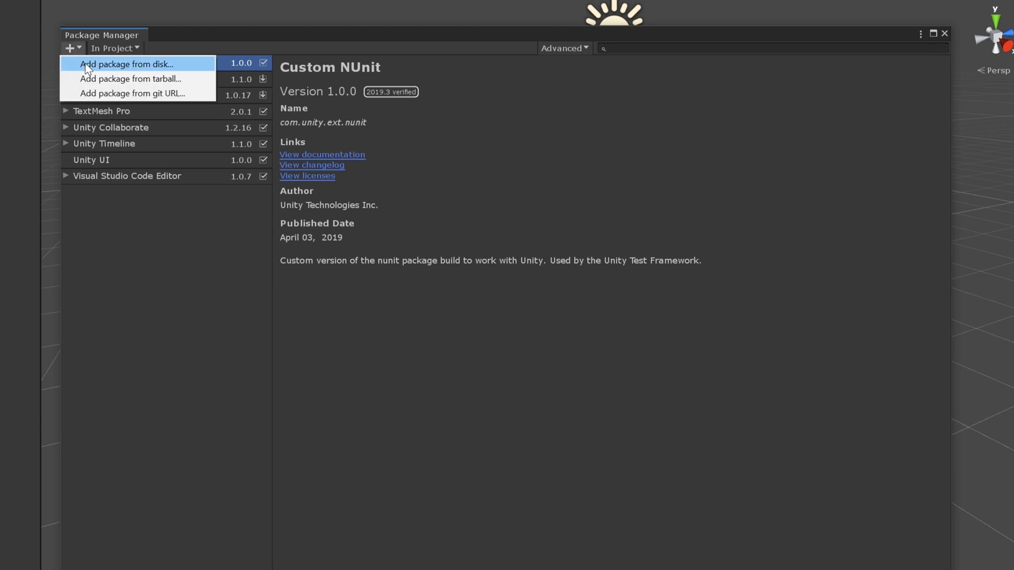
click(84, 64)
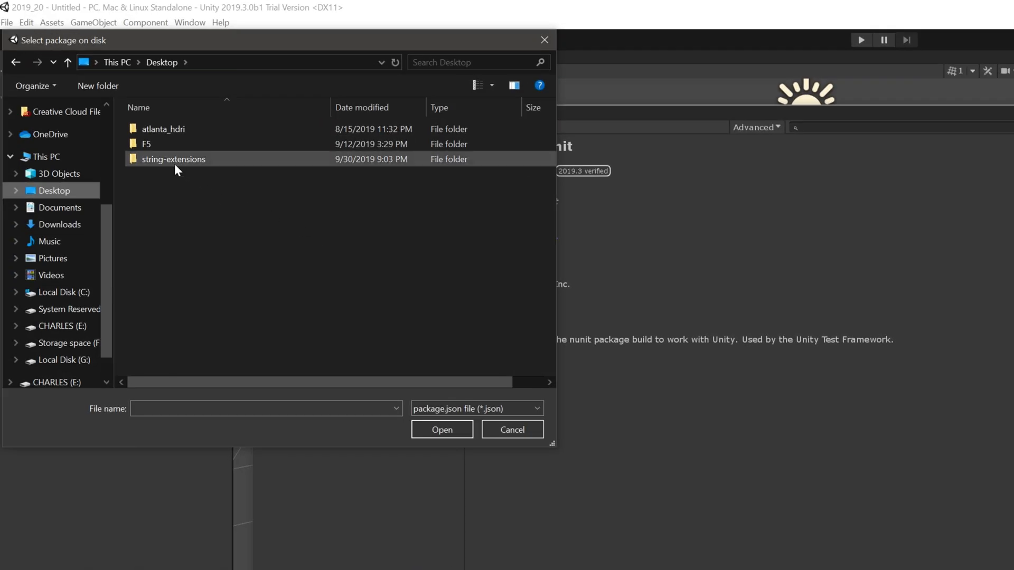
- Add the package from package.json inside the Desktop string-extensions folder
double_click(175, 160)
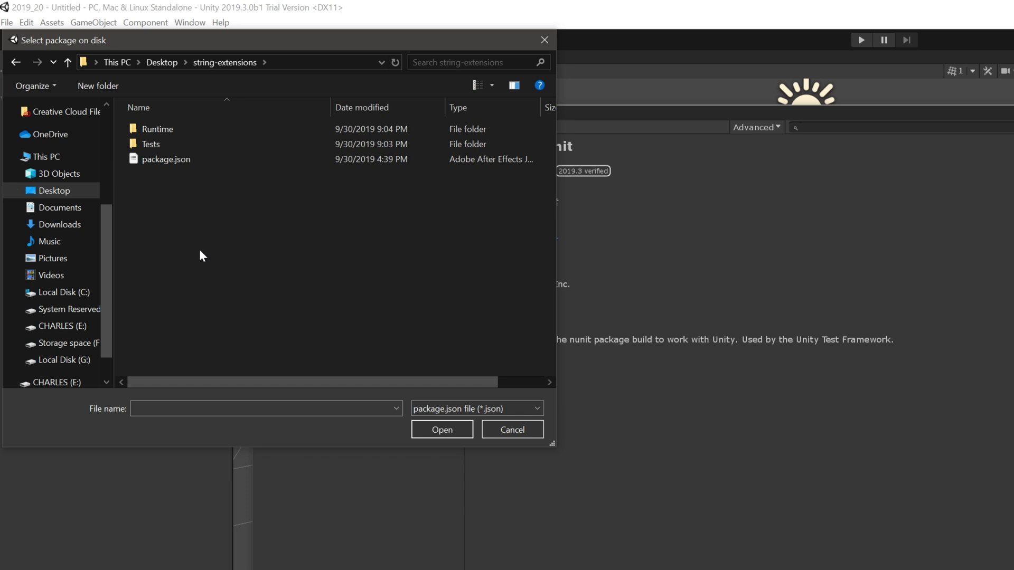
click(166, 158)
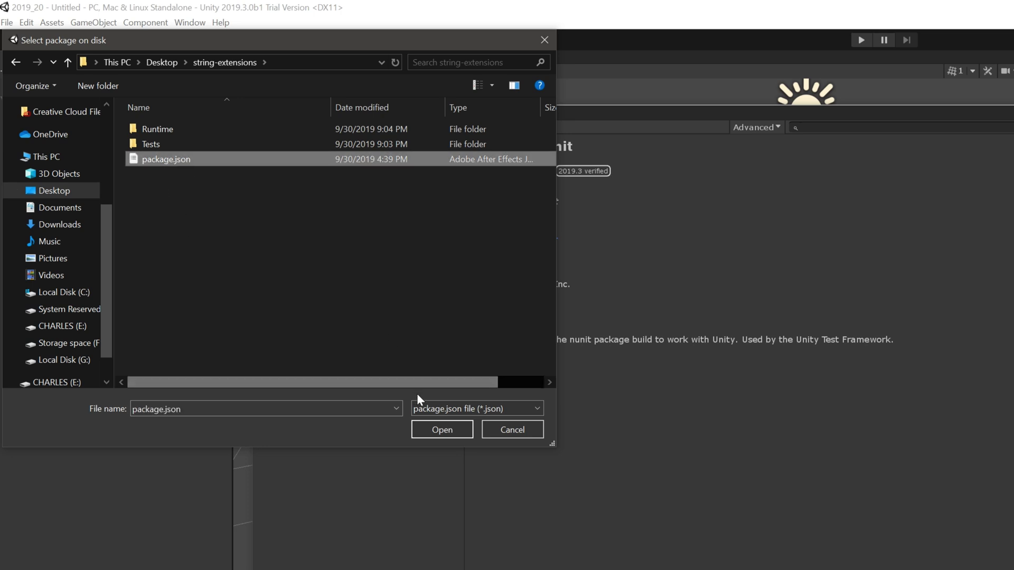
click(429, 434)
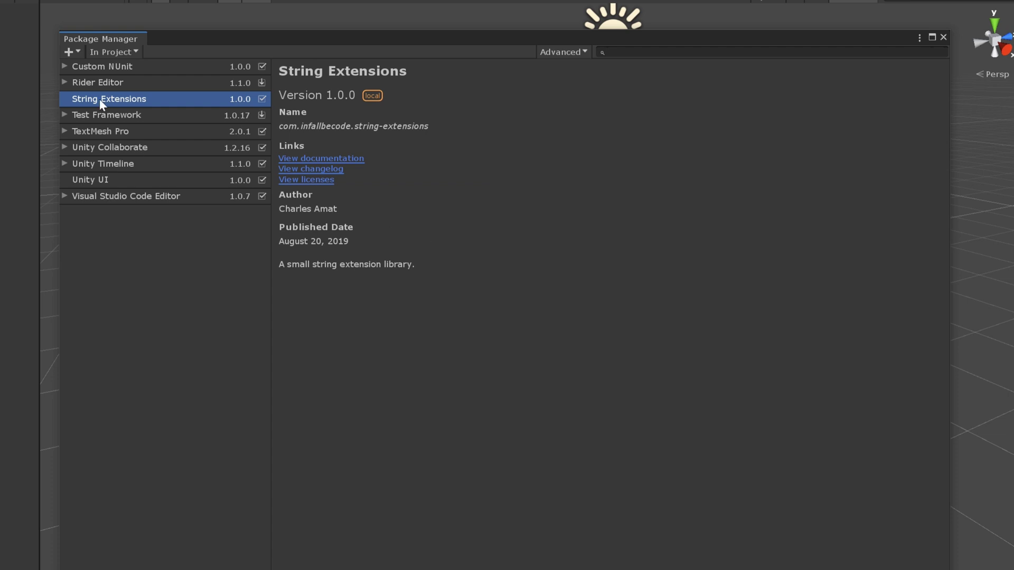
- Choose Add package from git URL from the Package Manager's + menu
click(73, 51)
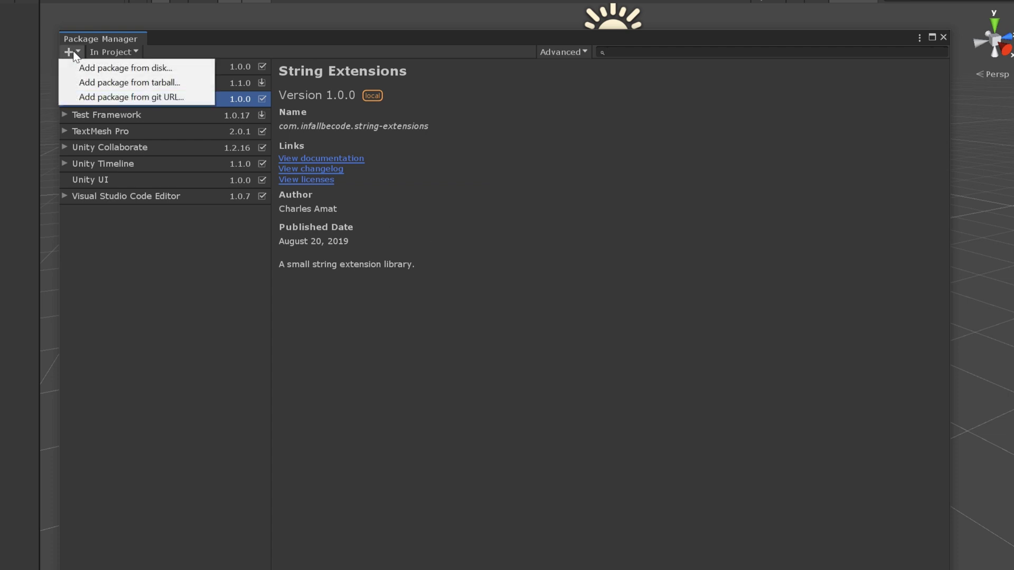
click(98, 95)
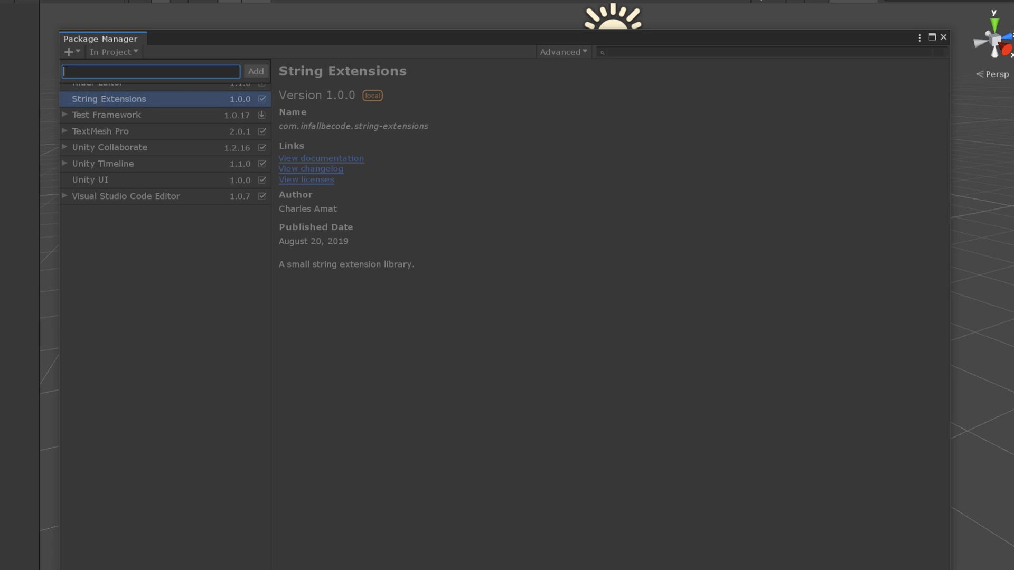